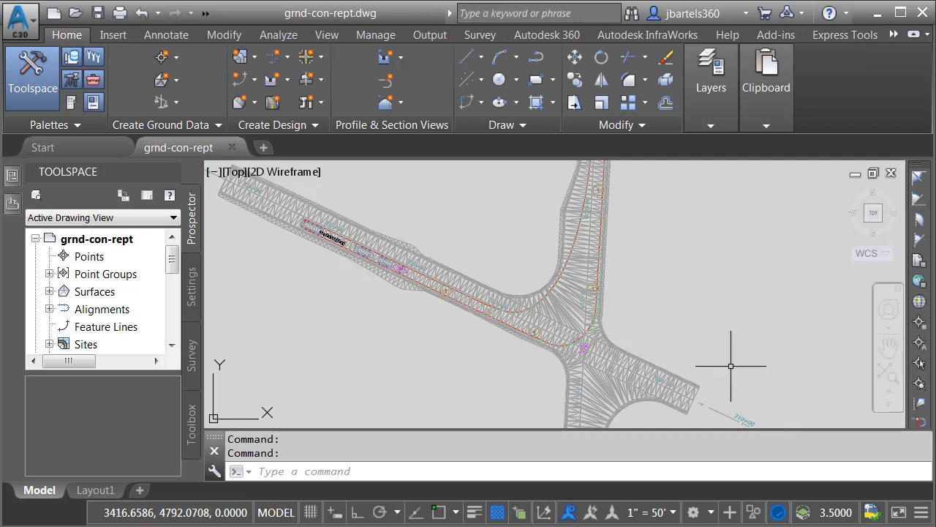
# Select the Prop-road-TOP surface and inspect the corridor junction in the 3D object viewer
pyautogui.scroll(3, 661, 329)
pyautogui.moveTo(662, 331); pyautogui.dragTo(666, 287, button='middle')
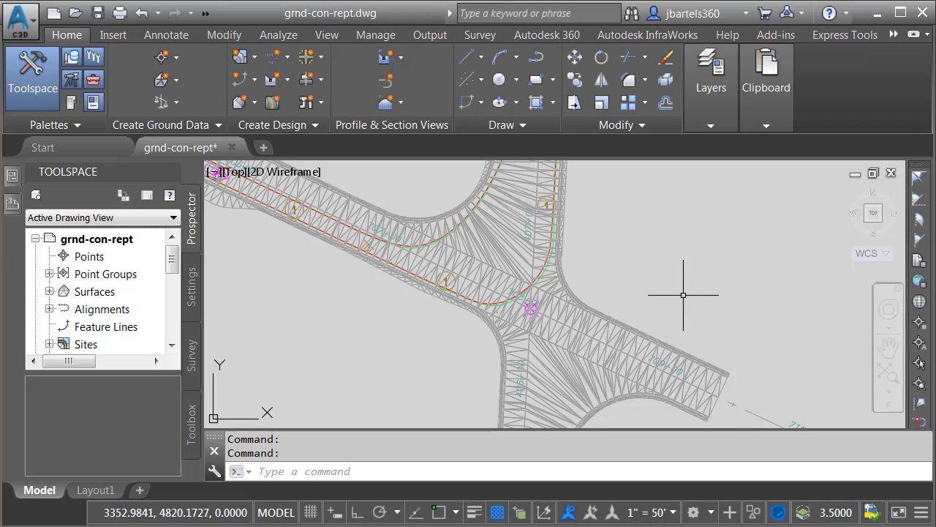
pyautogui.moveTo(490, 237)
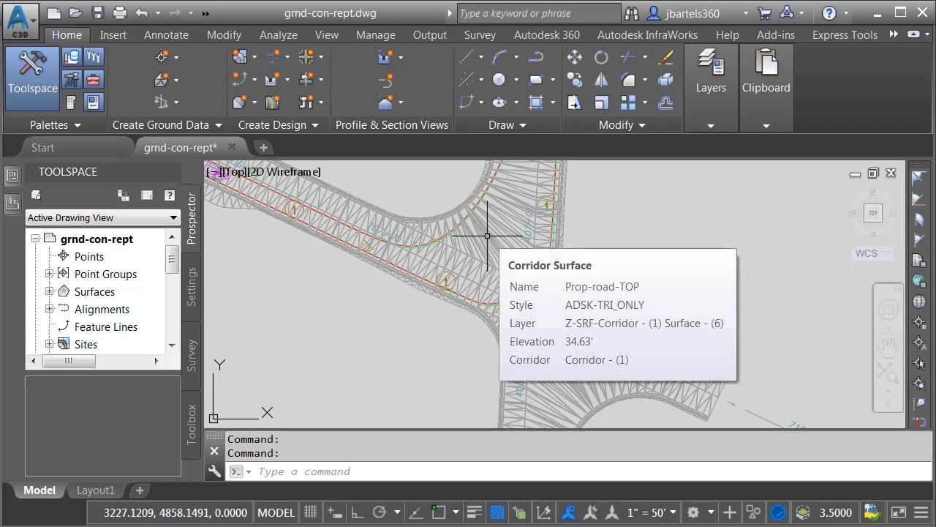
pyautogui.click(492, 225)
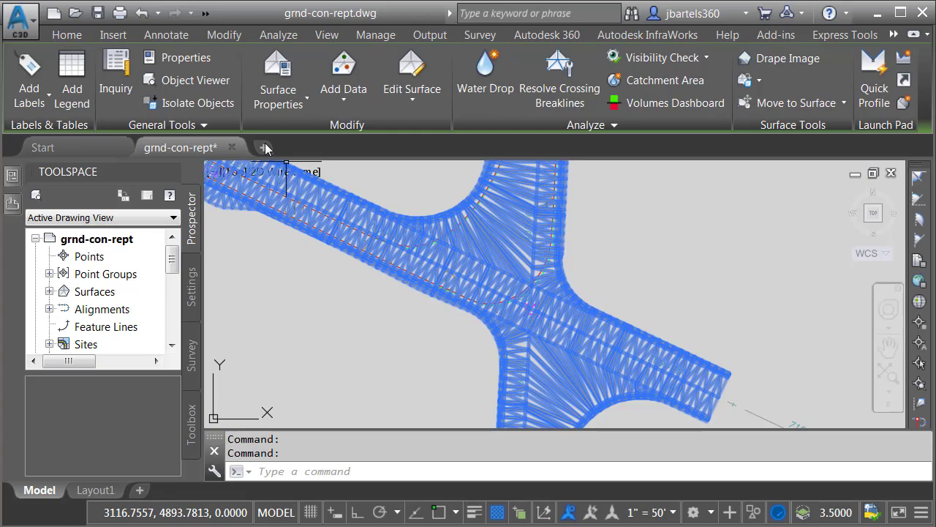
pyautogui.click(194, 81)
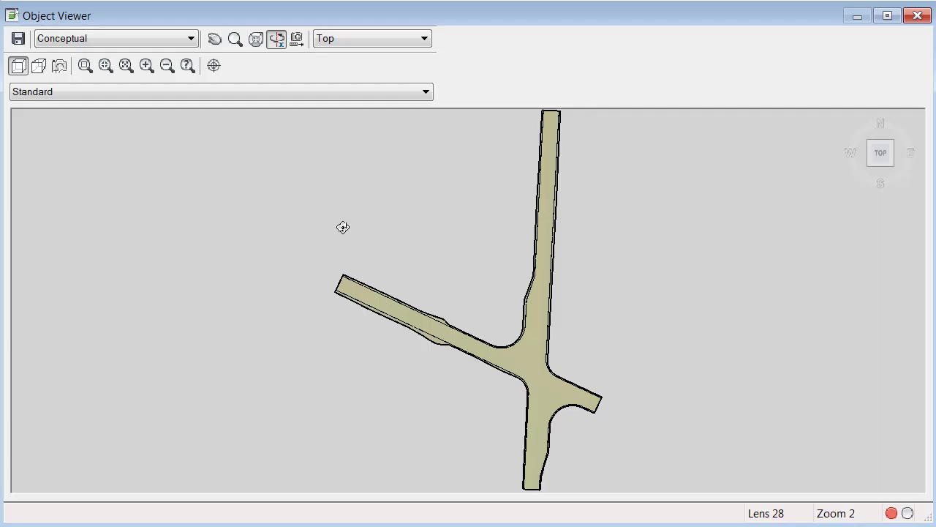
pyautogui.moveTo(481, 393); pyautogui.dragTo(533, 226)
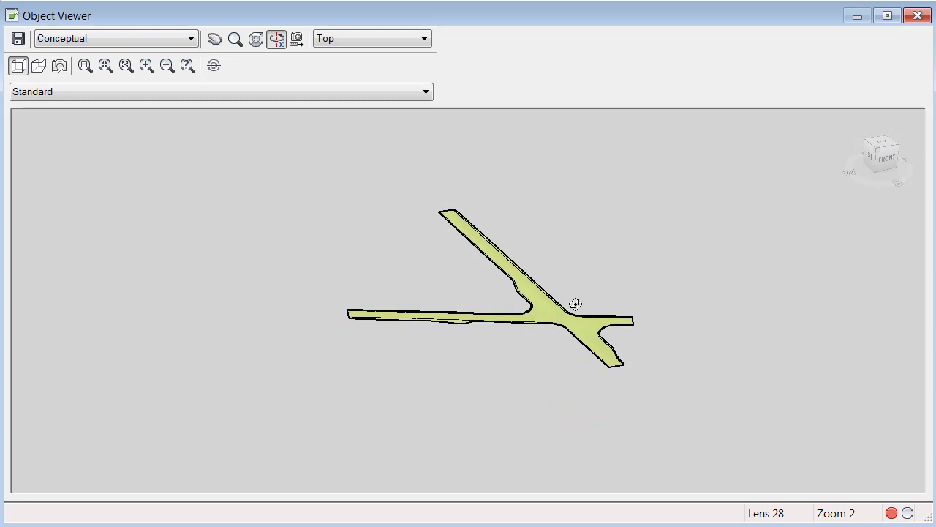
pyautogui.scroll(5, 577, 312)
pyautogui.moveTo(680, 345); pyautogui.dragTo(303, 331, button='middle')
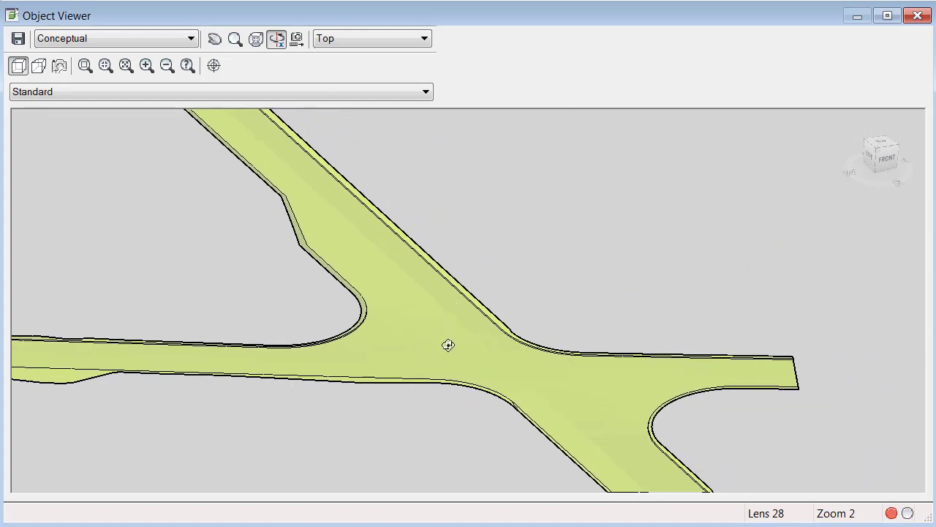
pyautogui.moveTo(448, 344); pyautogui.dragTo(457, 317)
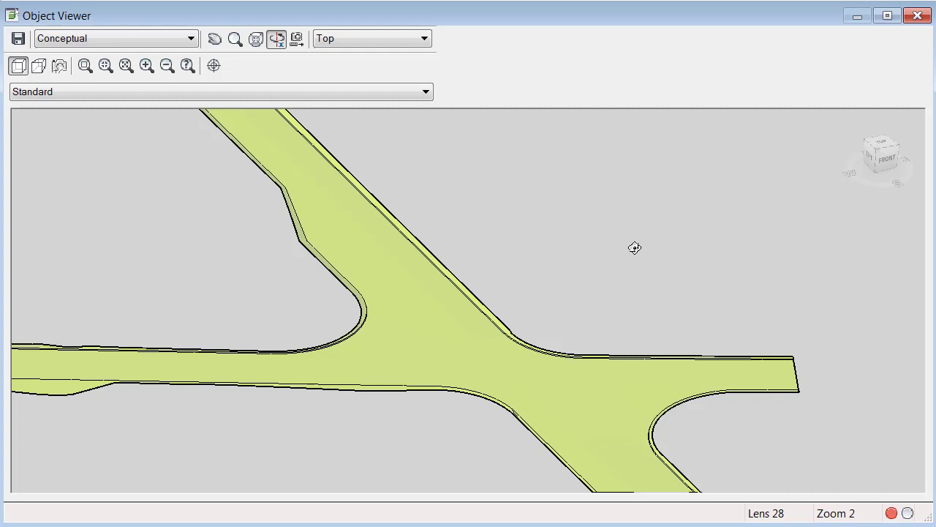
pyautogui.click(917, 16)
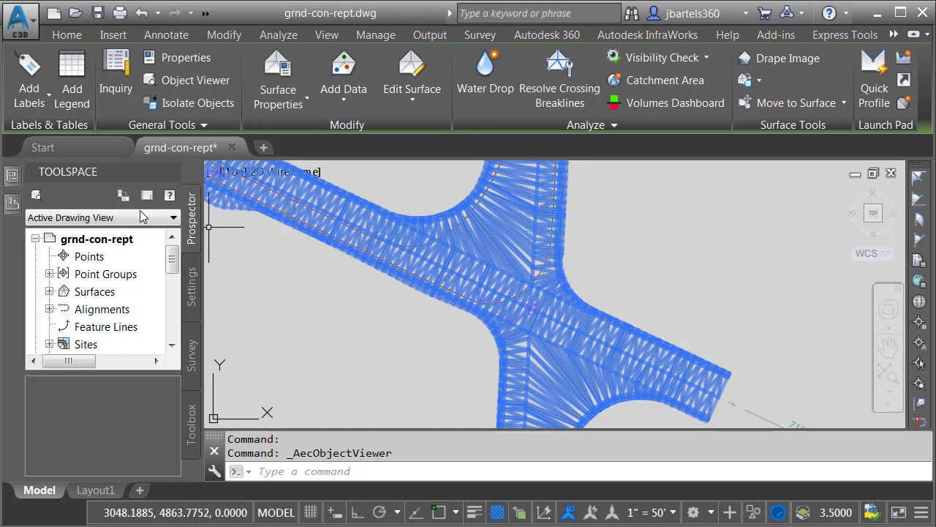
# Set the Prop-road-TOP surface style to ADSK-NO DISPLAY and clear the selection
pyautogui.moveTo(13, 179)
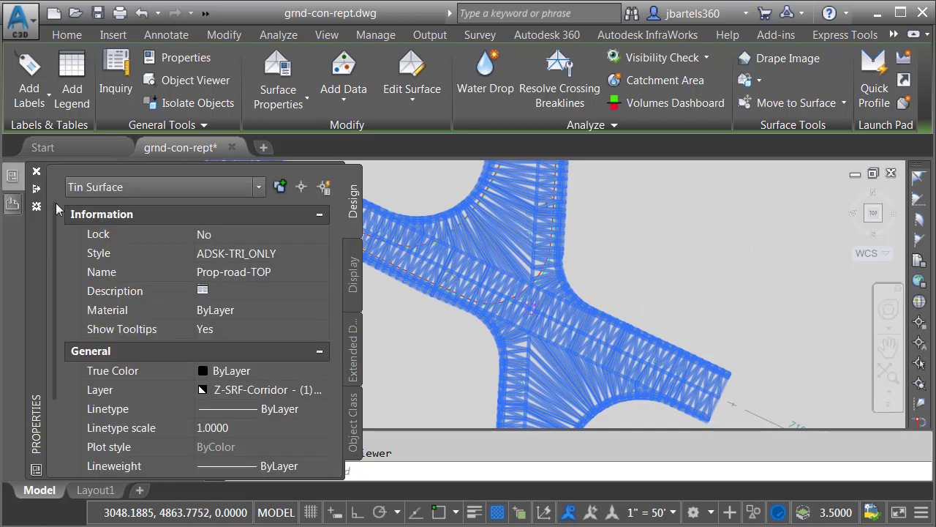
pyautogui.click(207, 252)
pyautogui.click(319, 253)
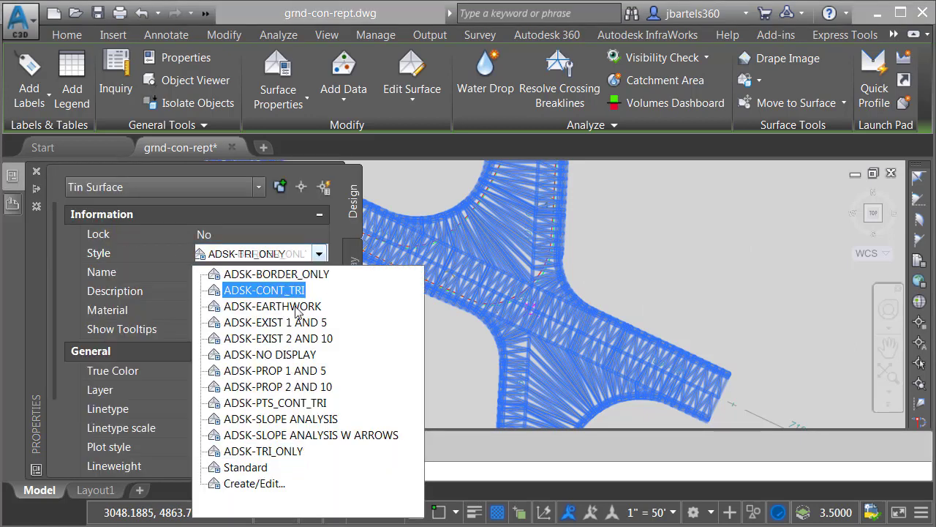
pyautogui.click(290, 354)
pyautogui.press('Escape')
pyautogui.press('Escape')
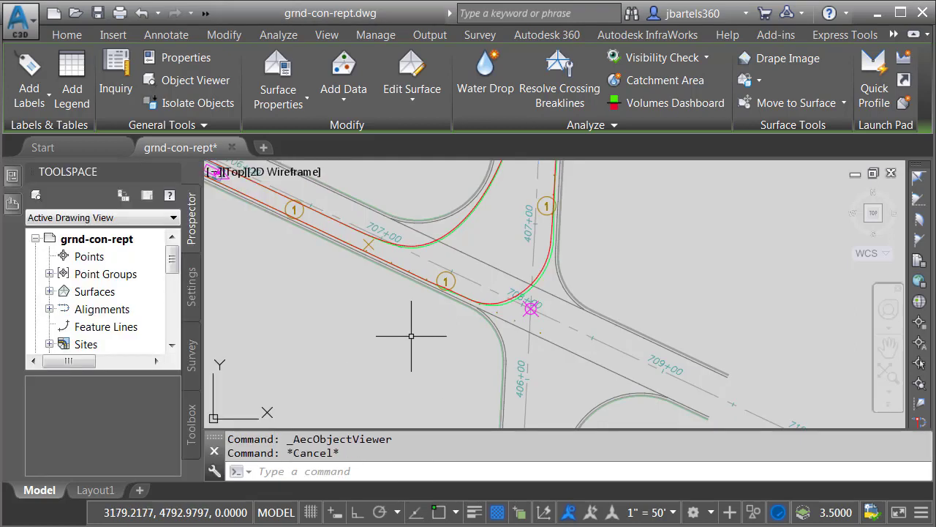
# Pan and zoom to the vehicle tracking path along the diagonal road
pyautogui.moveTo(353, 314)
pyautogui.mouseDown(button='middle')
pyautogui.moveTo(334, 318)
pyautogui.moveTo(497, 370)
pyautogui.mouseUp(button='middle')
pyautogui.scroll(-1, 487, 370)
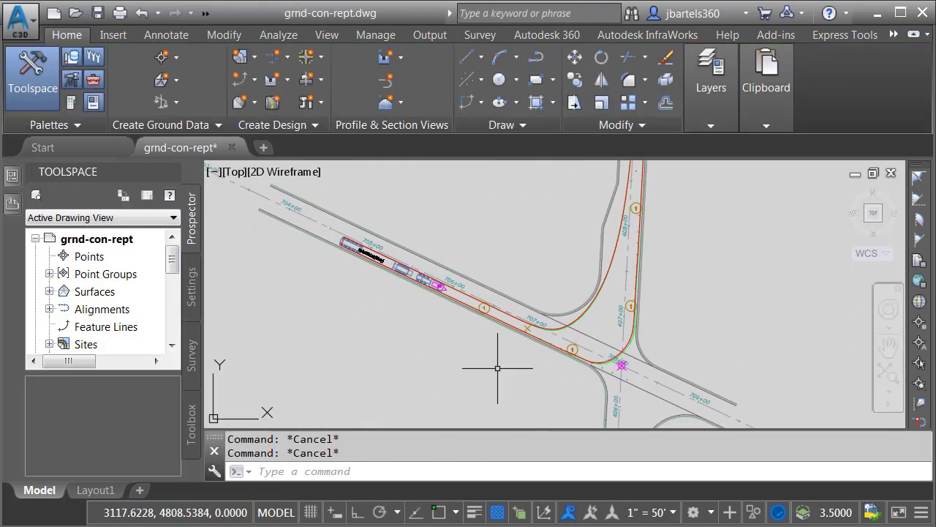
pyautogui.moveTo(459, 382)
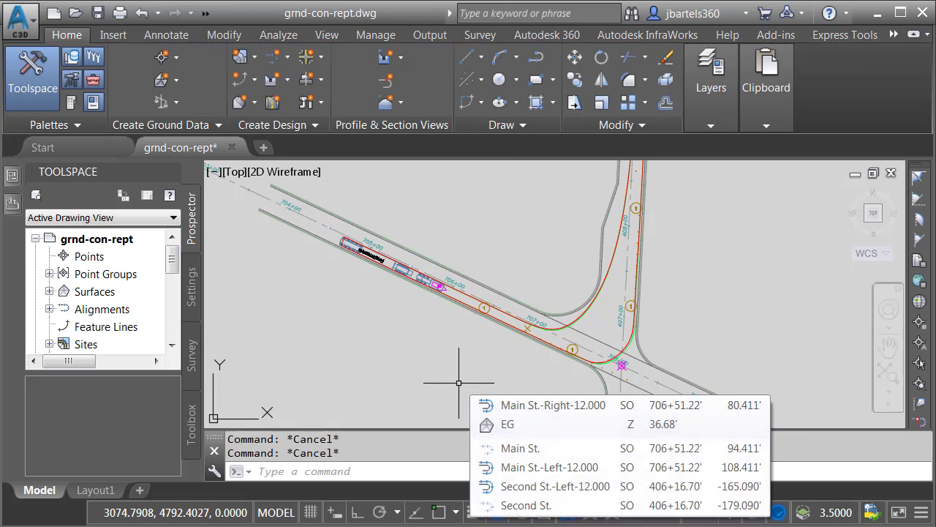
pyautogui.moveTo(481, 307)
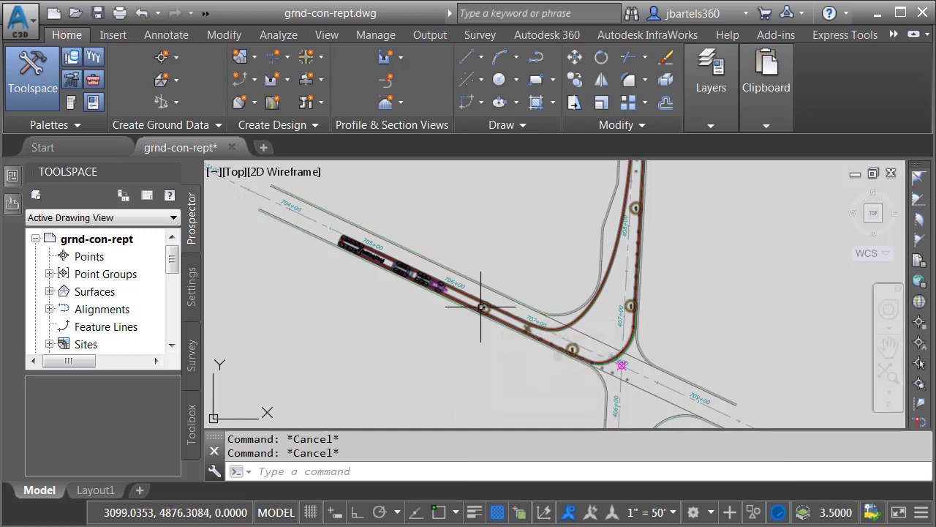
pyautogui.scroll(5, 605, 327)
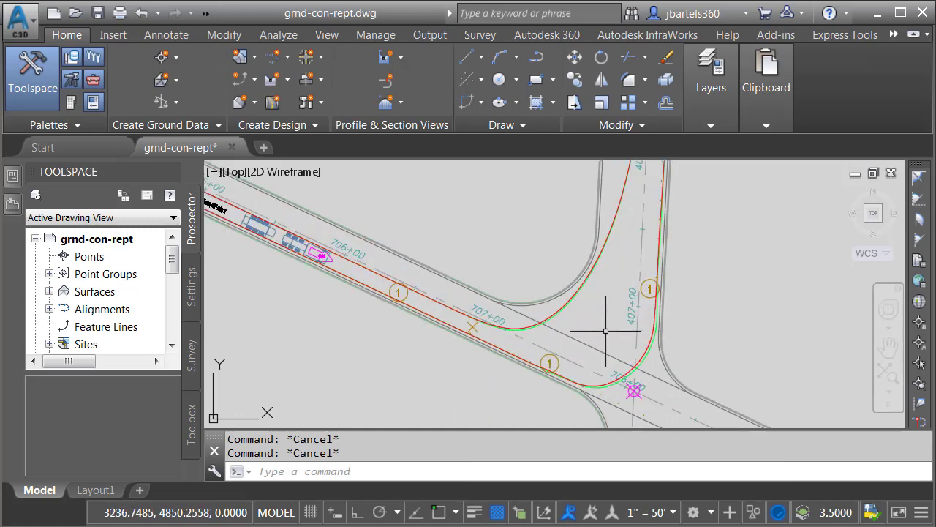
pyautogui.moveTo(607, 329); pyautogui.dragTo(585, 299, button='middle')
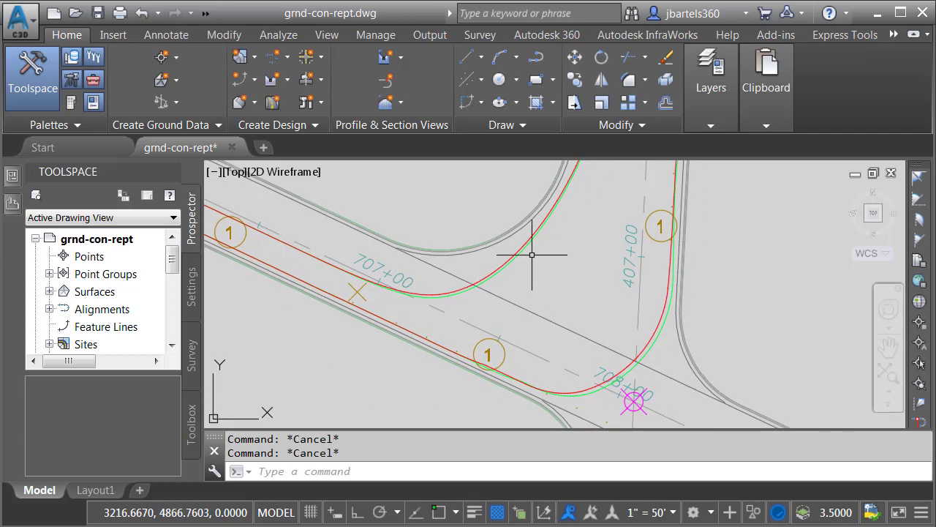
pyautogui.scroll(-2, 553, 289)
pyautogui.moveTo(596, 261); pyautogui.dragTo(533, 400, button='middle')
pyautogui.moveTo(655, 260)
pyautogui.mouseDown(button='middle')
pyautogui.moveTo(632, 409)
pyautogui.moveTo(612, 257)
pyautogui.moveTo(539, 253)
pyautogui.moveTo(666, 238)
pyautogui.mouseUp(button='middle')
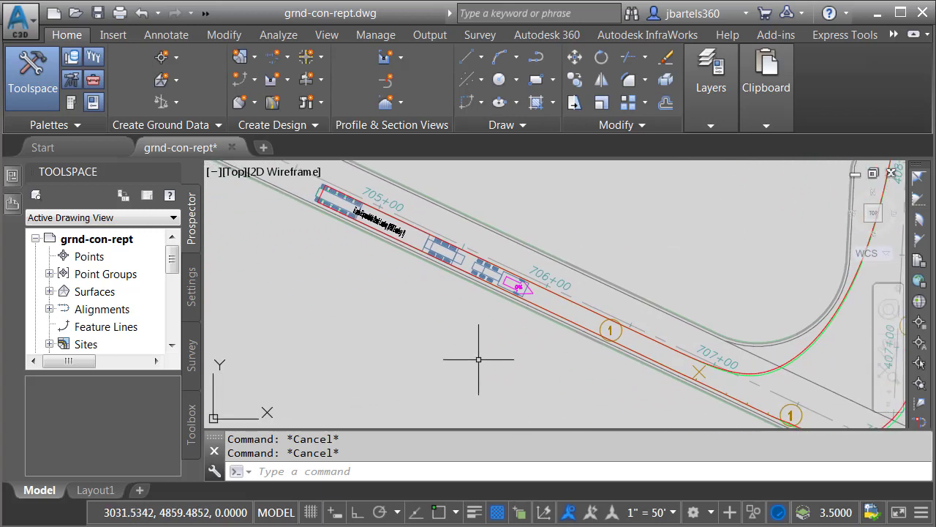
pyautogui.click(508, 307)
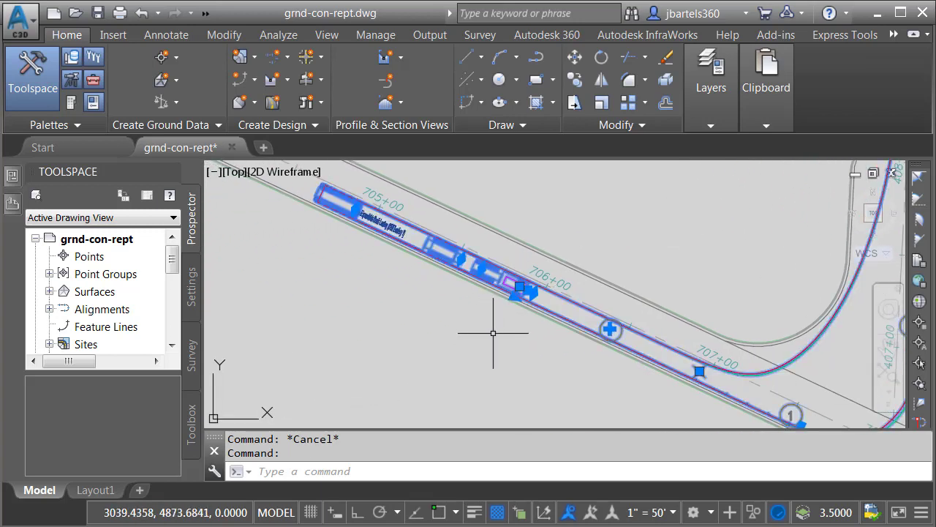
pyautogui.click(894, 35)
pyautogui.click(907, 88)
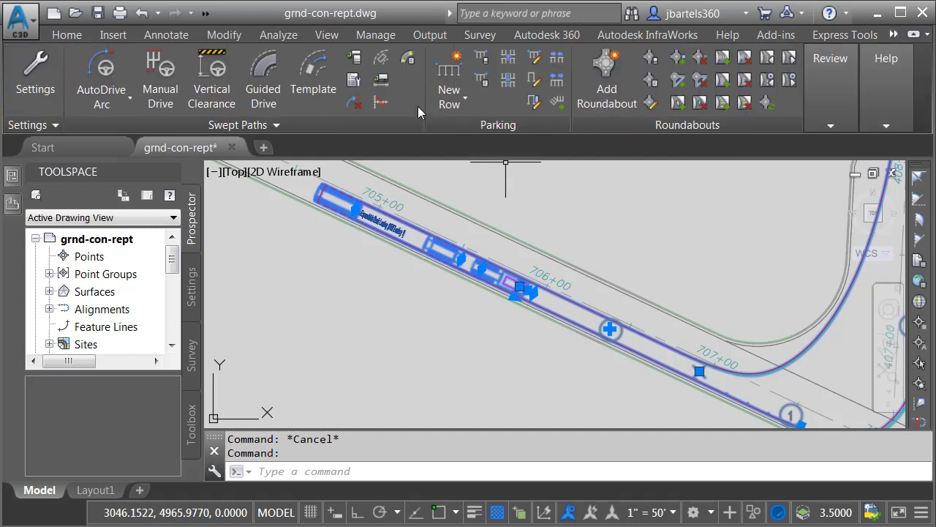
pyautogui.click(384, 82)
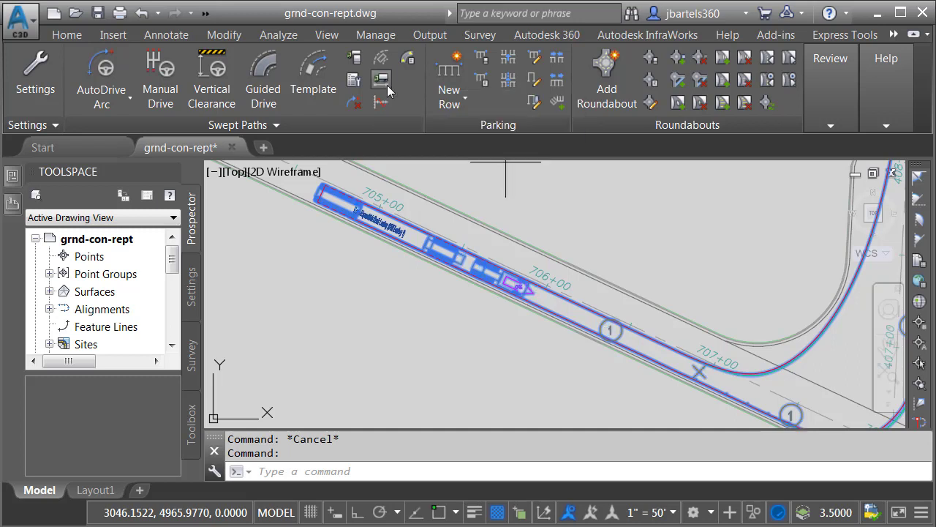
pyautogui.scroll(-2, 395, 235)
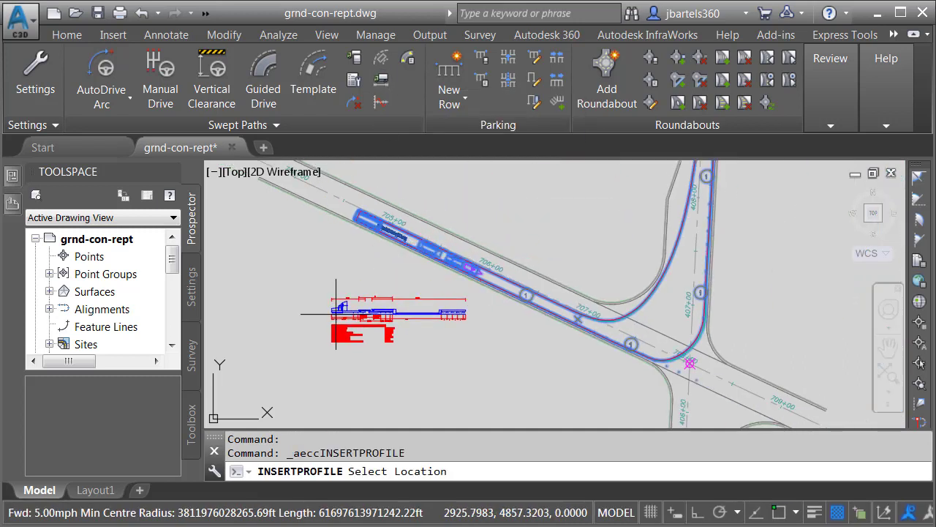
pyautogui.click(332, 316)
pyautogui.press('Escape')
pyautogui.scroll(6, 334, 315)
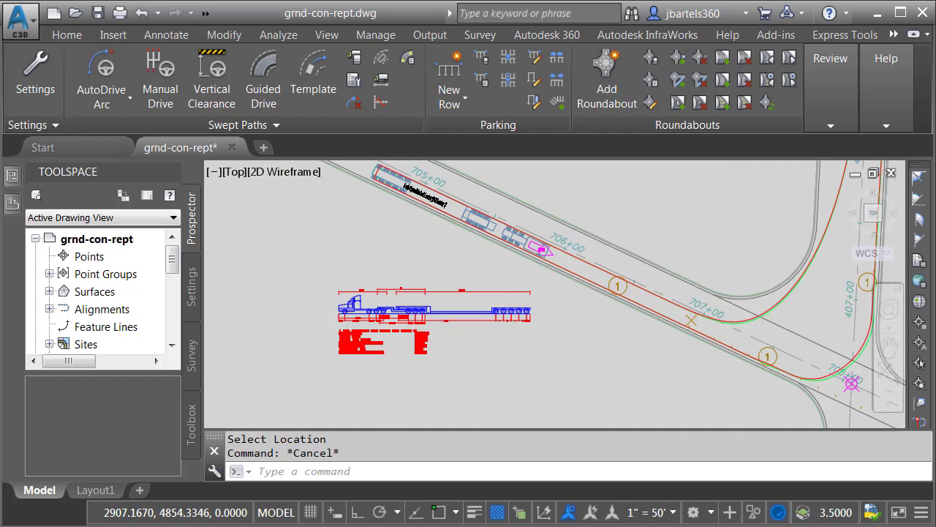
pyautogui.moveTo(333, 315); pyautogui.dragTo(334, 297, button='middle')
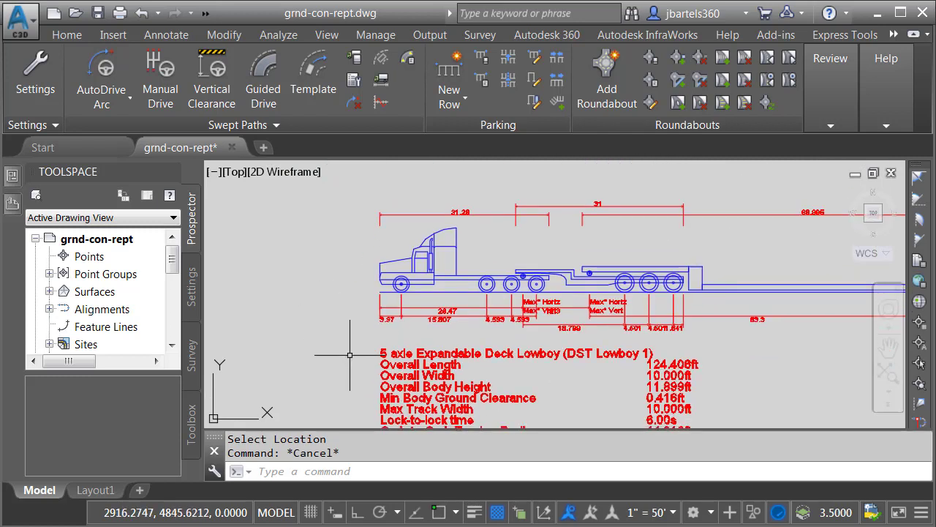
pyautogui.moveTo(350, 355)
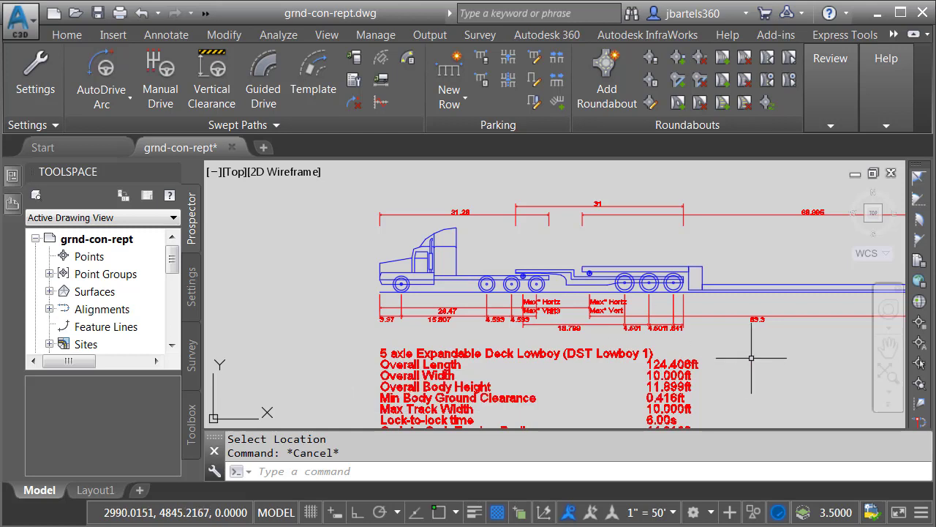
pyautogui.moveTo(751, 357); pyautogui.dragTo(548, 355, button='middle')
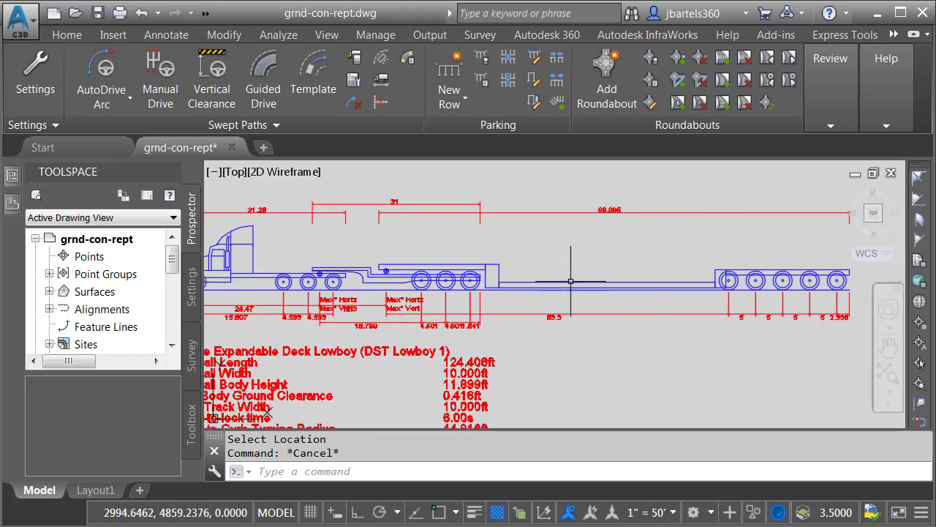
pyautogui.scroll(4, 598, 304)
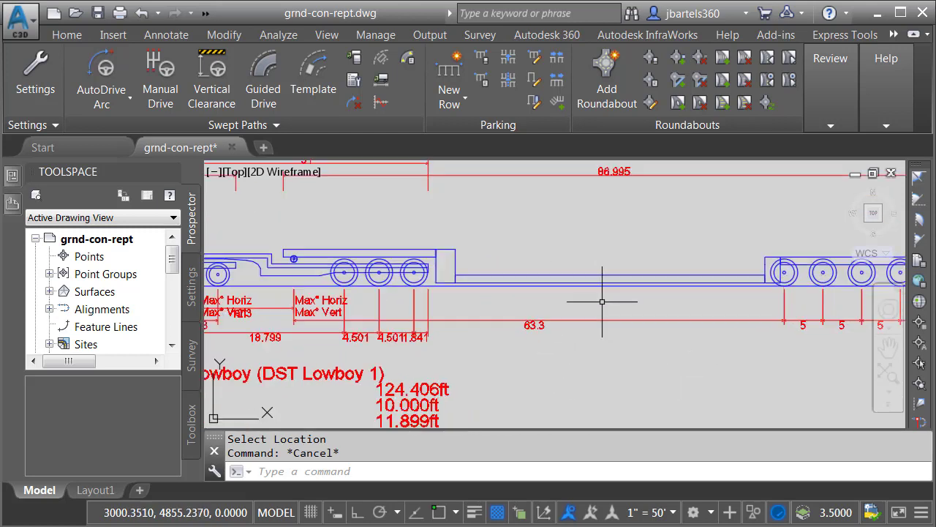
pyautogui.scroll(-4, 602, 303)
pyautogui.scroll(-2, 602, 303)
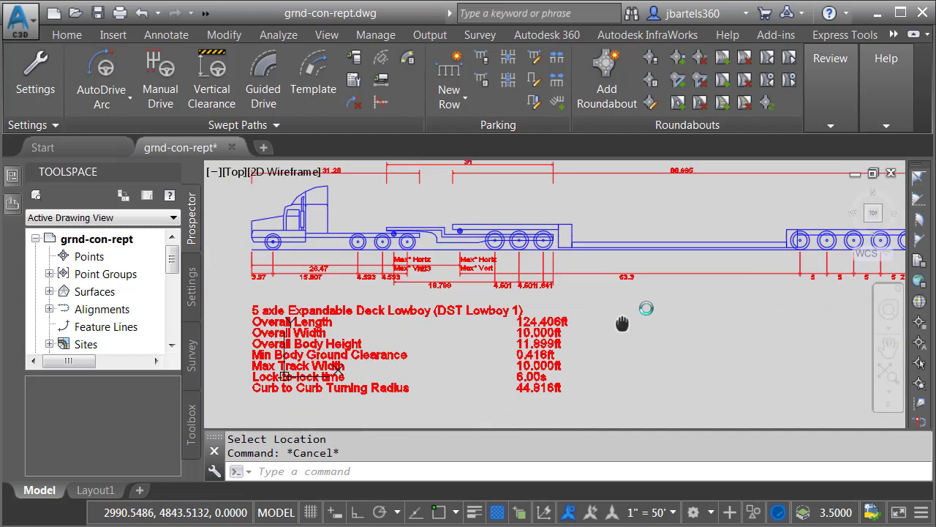
pyautogui.scroll(4, 495, 341)
pyautogui.moveTo(495, 341); pyautogui.dragTo(595, 345, button='middle')
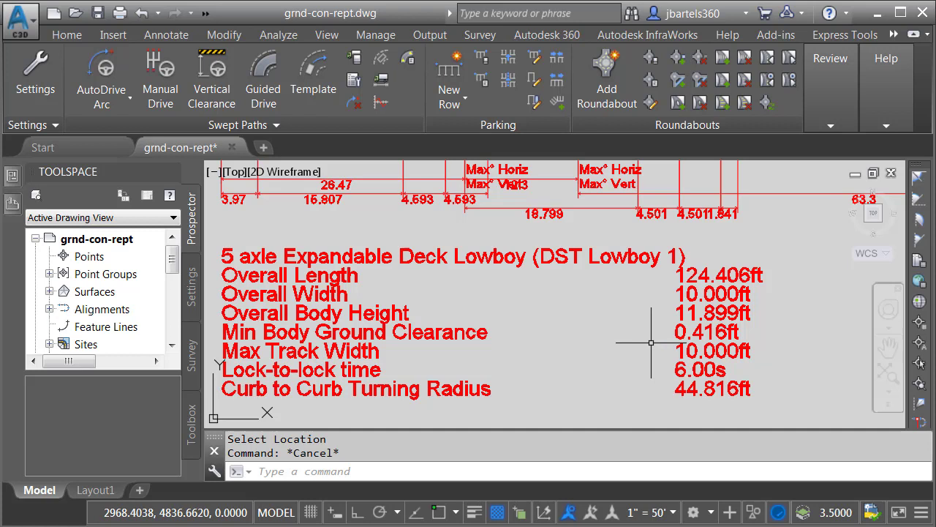
pyautogui.scroll(-5, 587, 340)
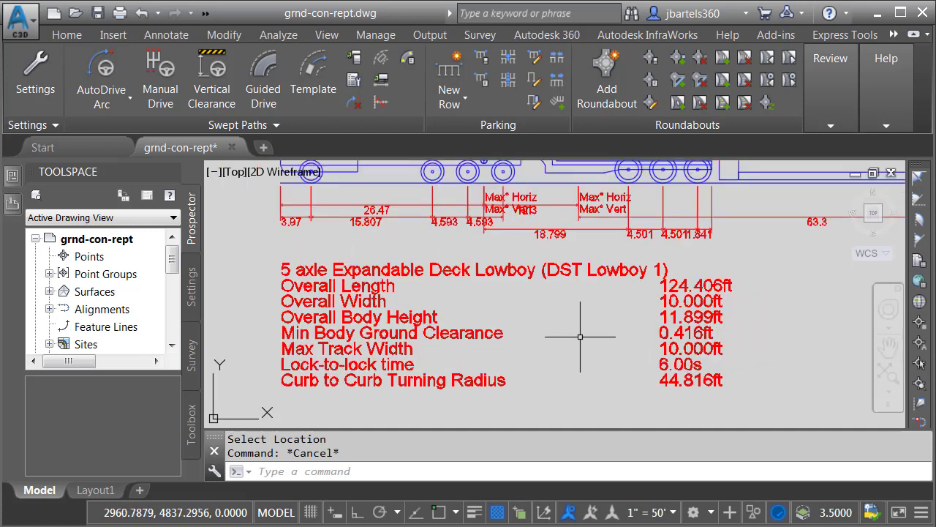
pyautogui.moveTo(711, 334); pyautogui.dragTo(468, 369, button='middle')
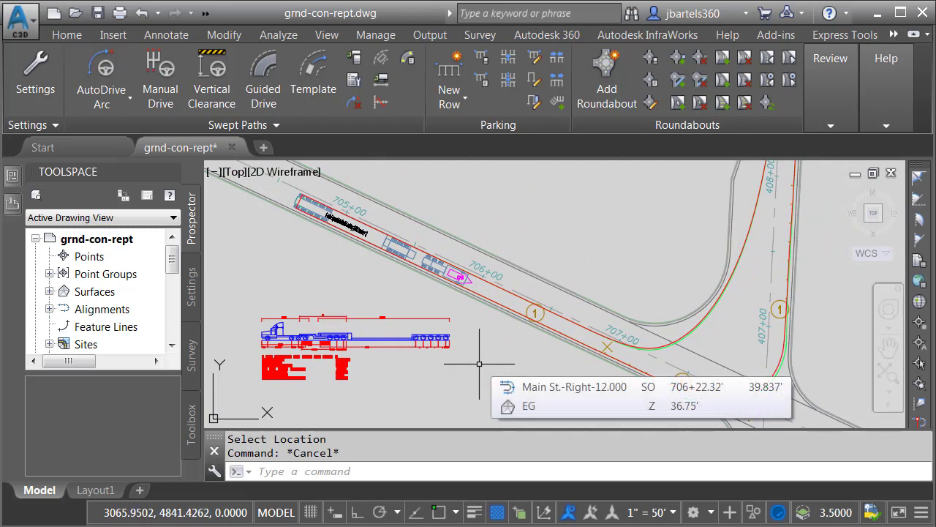
pyautogui.press('Escape')
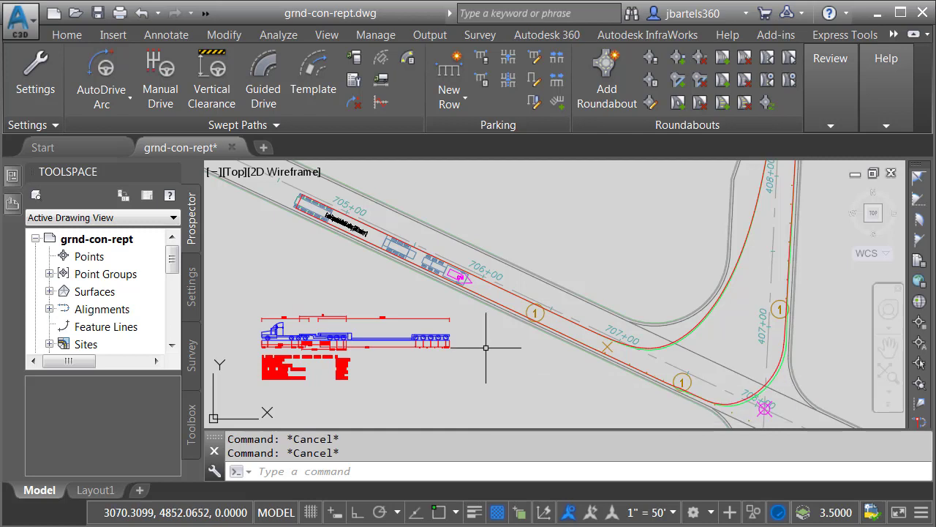
# Select the swept path, start Place/Remove Outline and preview vehicle positions along it
pyautogui.click(465, 279)
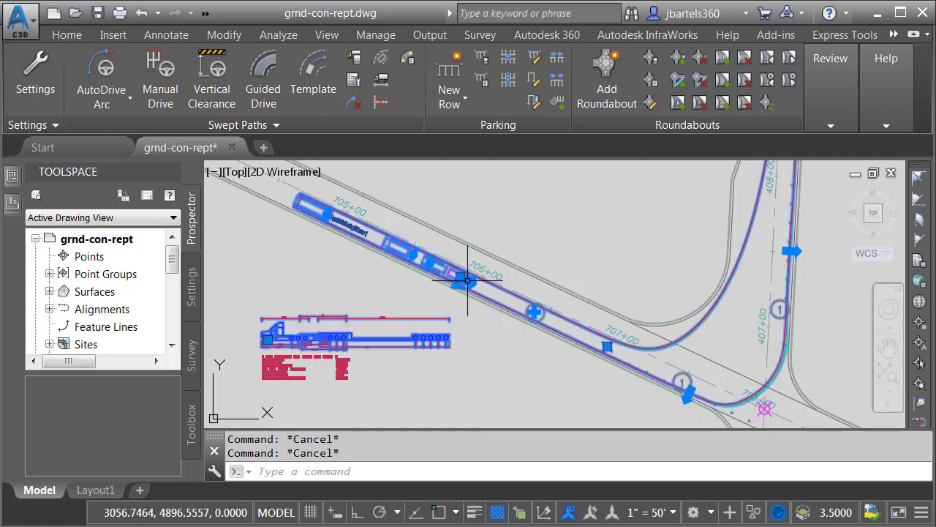
pyautogui.click(382, 64)
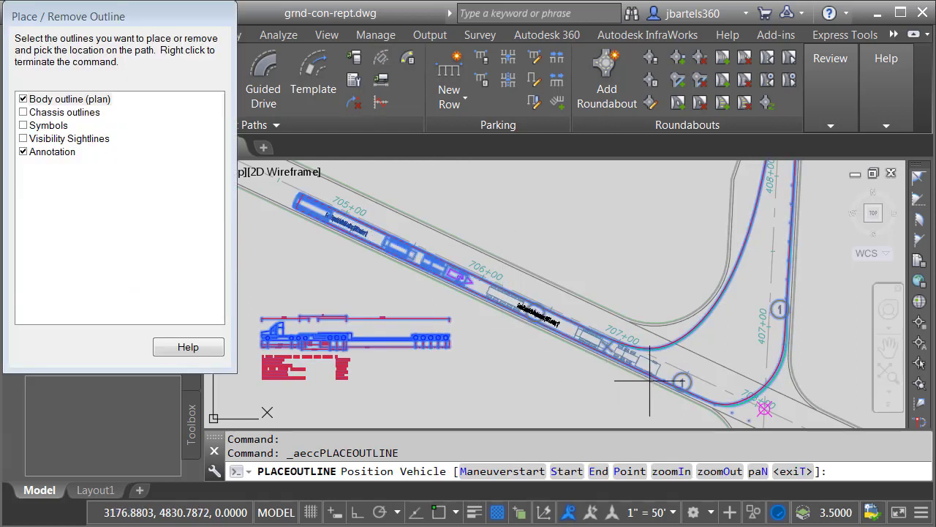
pyautogui.scroll(-2, 764, 349)
pyautogui.scroll(4, 711, 314)
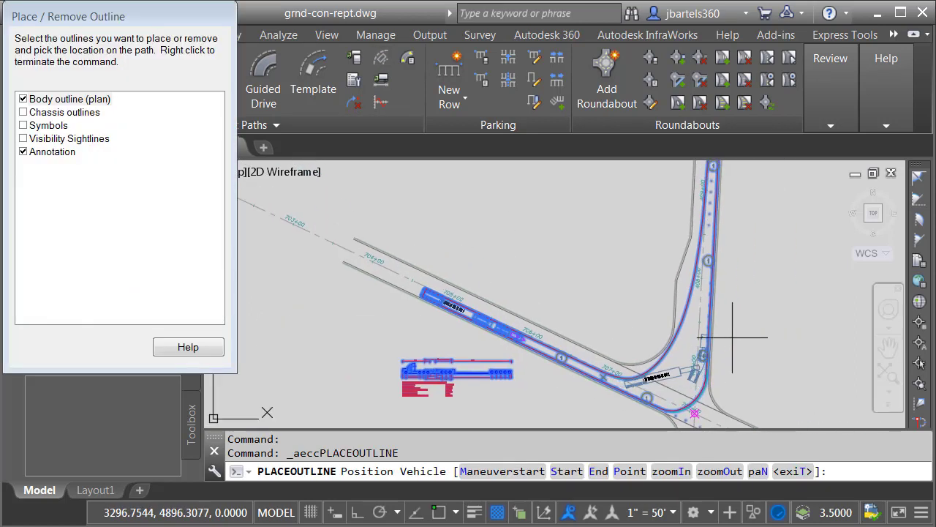
pyautogui.scroll(-2, 735, 288)
pyautogui.scroll(3, 741, 268)
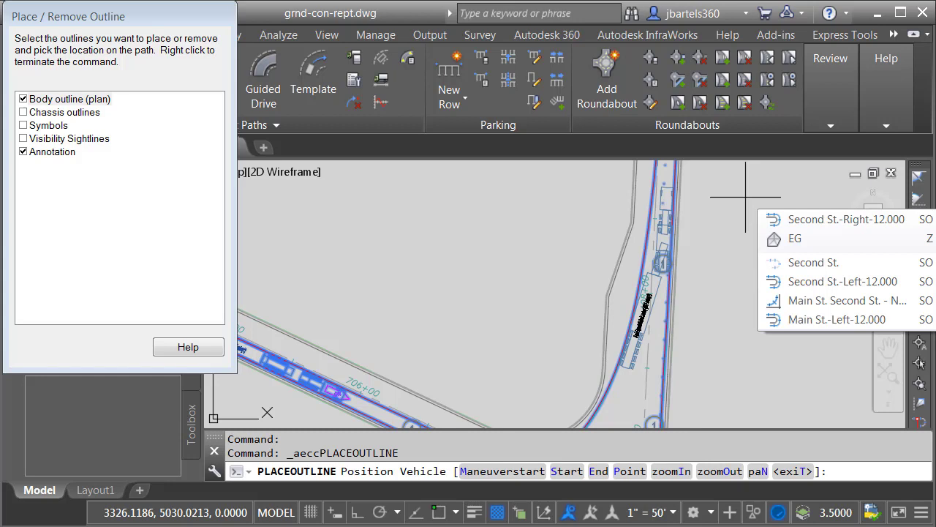
# Cancel outline placement and select the swept path at the intersection
pyautogui.press('Escape')
pyautogui.press('Escape')
pyautogui.scroll(-3, 740, 338)
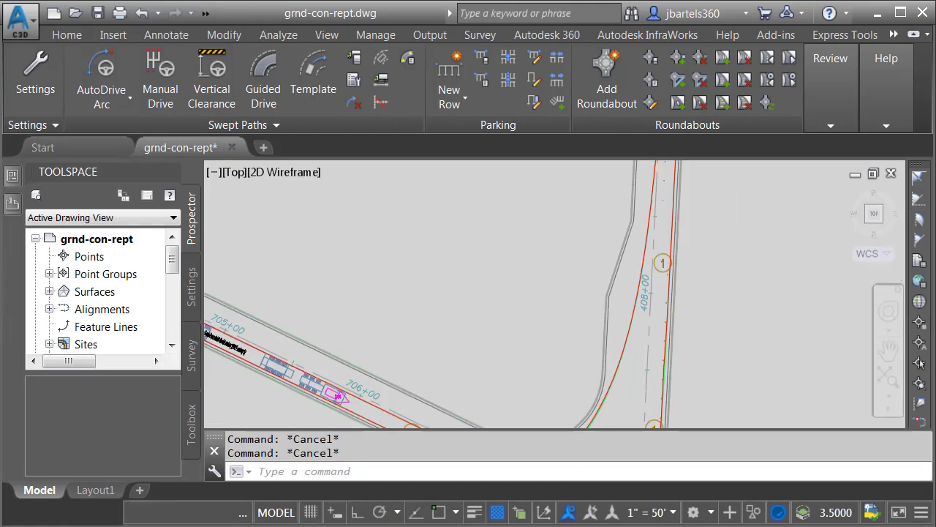
pyautogui.moveTo(740, 338); pyautogui.dragTo(701, 266, button='middle')
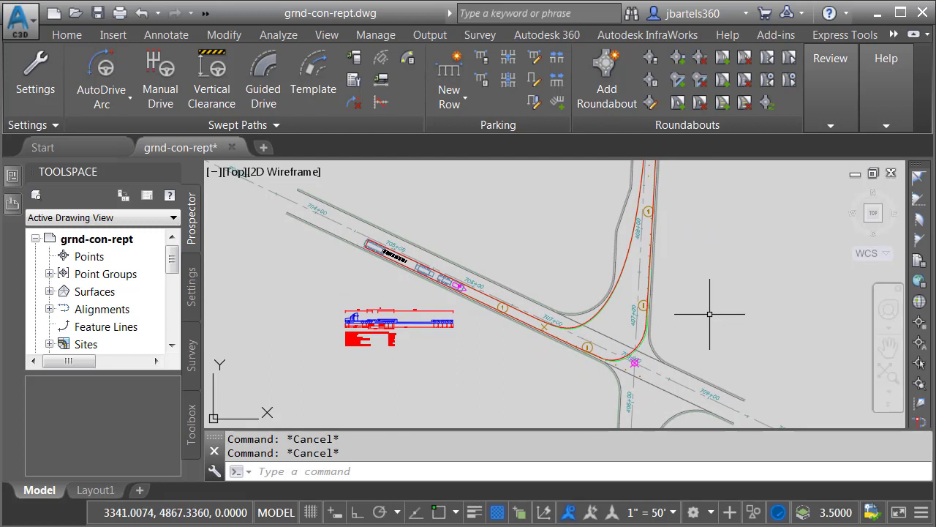
pyautogui.moveTo(709, 314)
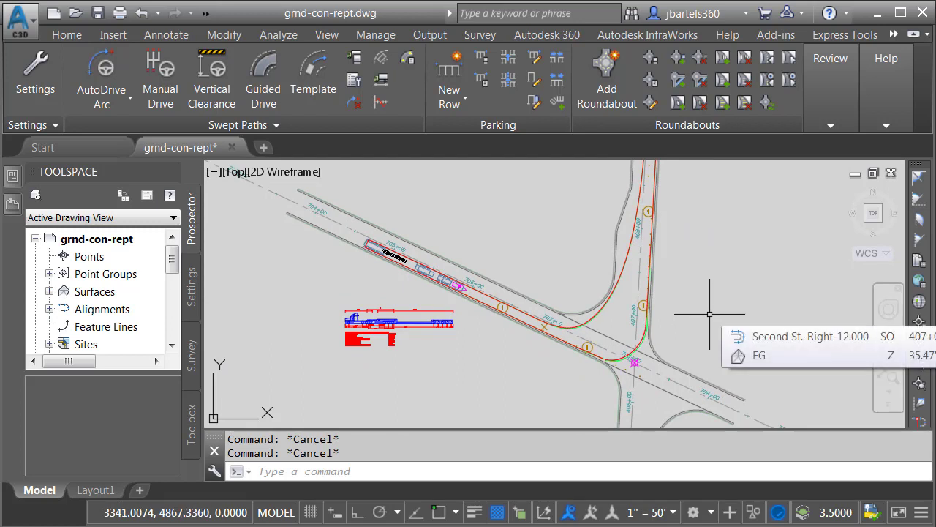
pyautogui.click(627, 263)
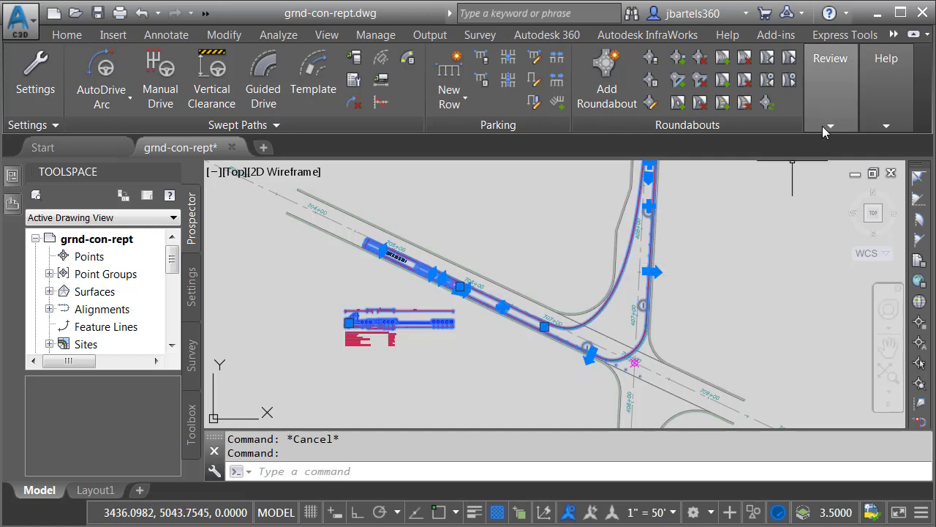
# Set the swept path's Final Surface to Prop-road-TOP in its Surfaces properties and apply
pyautogui.moveTo(828, 128)
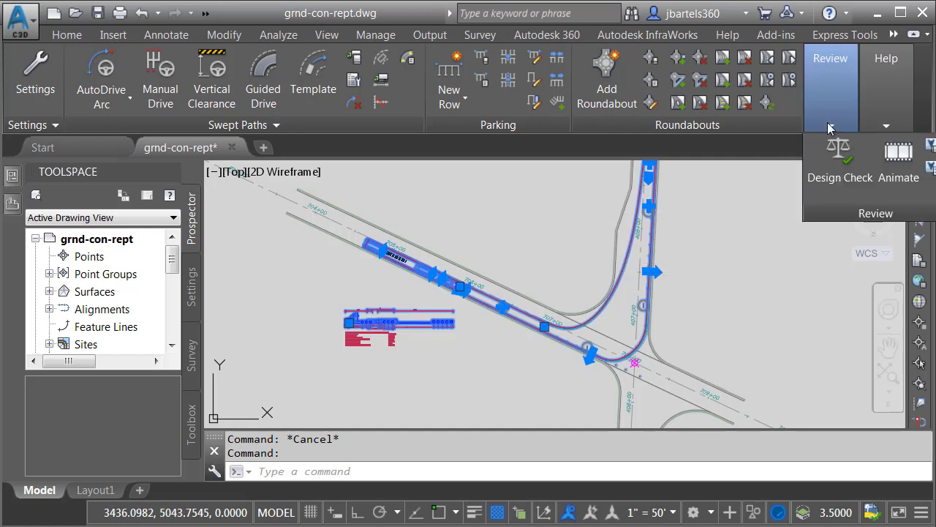
pyautogui.click(931, 170)
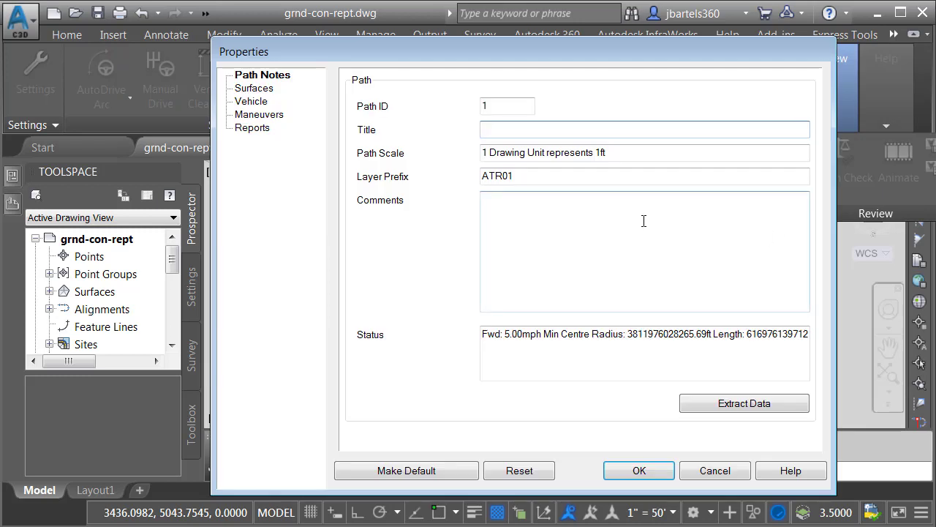
pyautogui.click(270, 90)
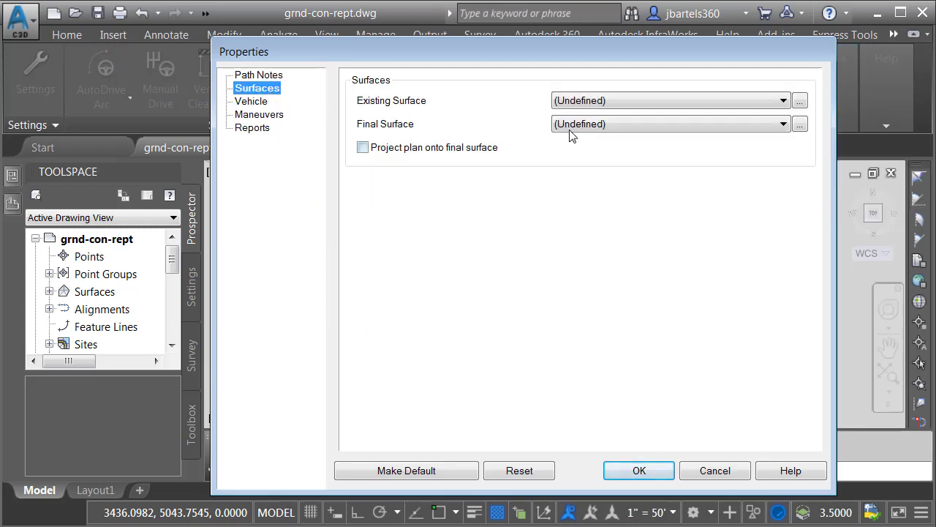
pyautogui.click(572, 124)
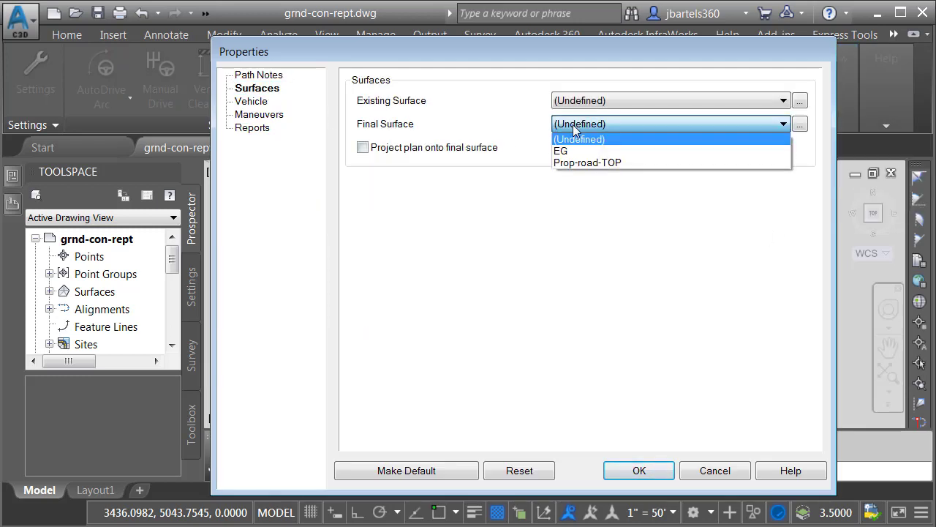
pyautogui.click(567, 164)
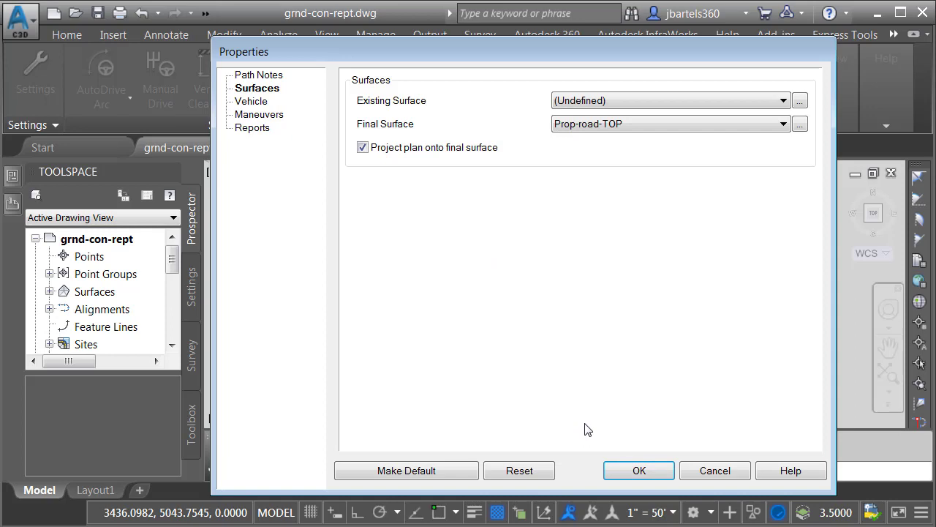
pyautogui.click(612, 470)
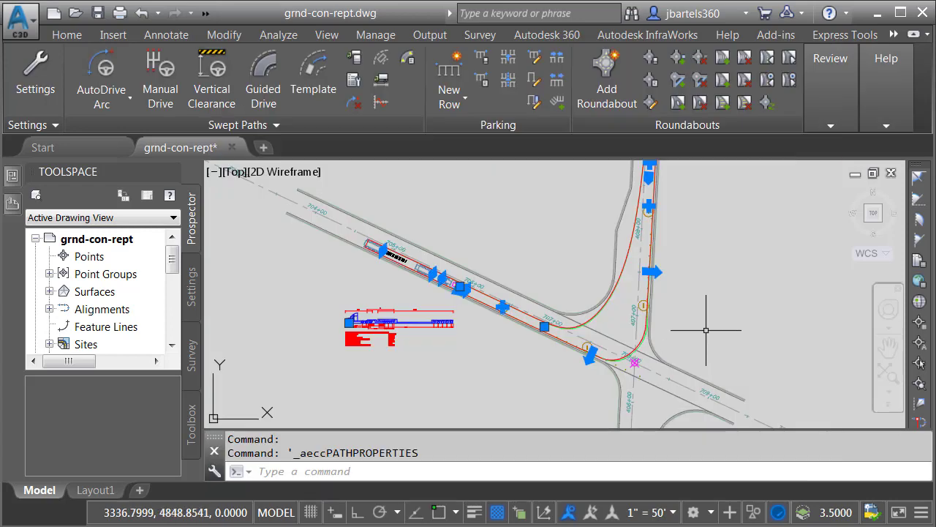
# Run Insert Ground Conflict on the swept path and confirm Yes to generate the clearance report
pyautogui.moveTo(707, 329)
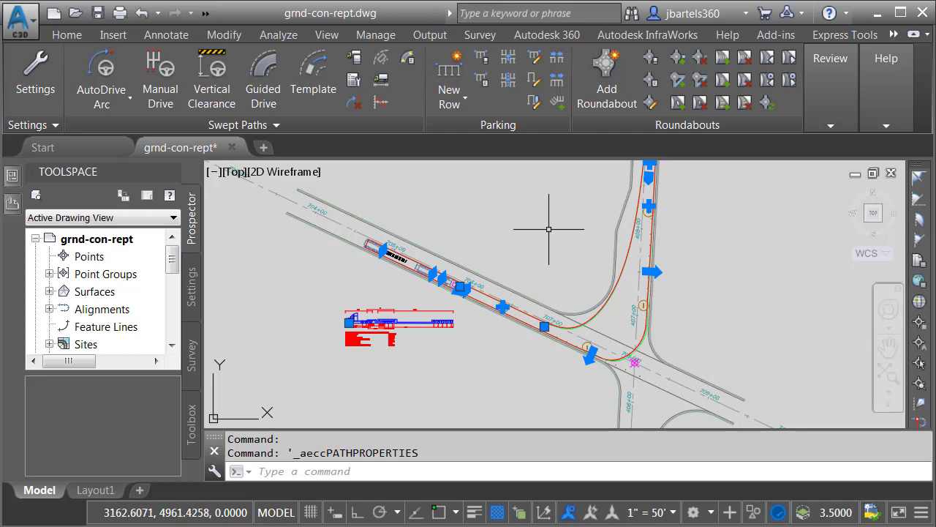
pyautogui.click(408, 58)
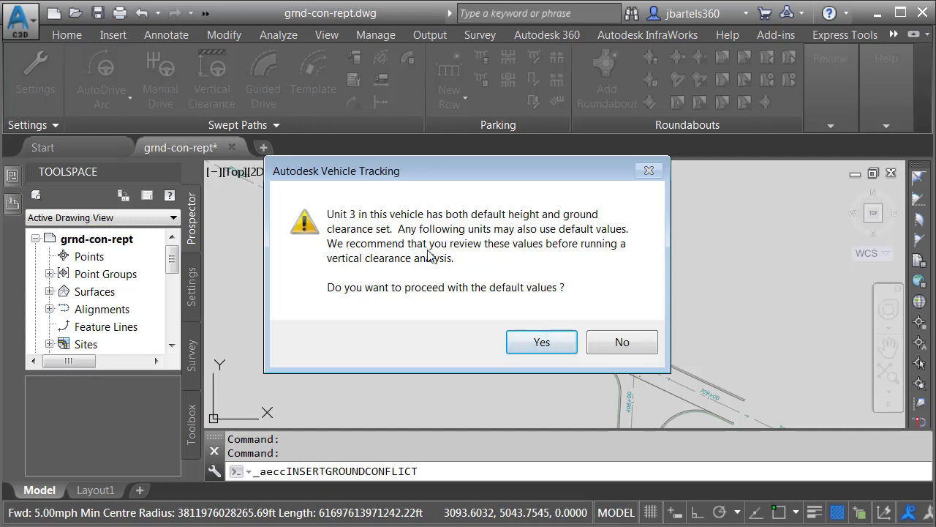
pyautogui.click(515, 342)
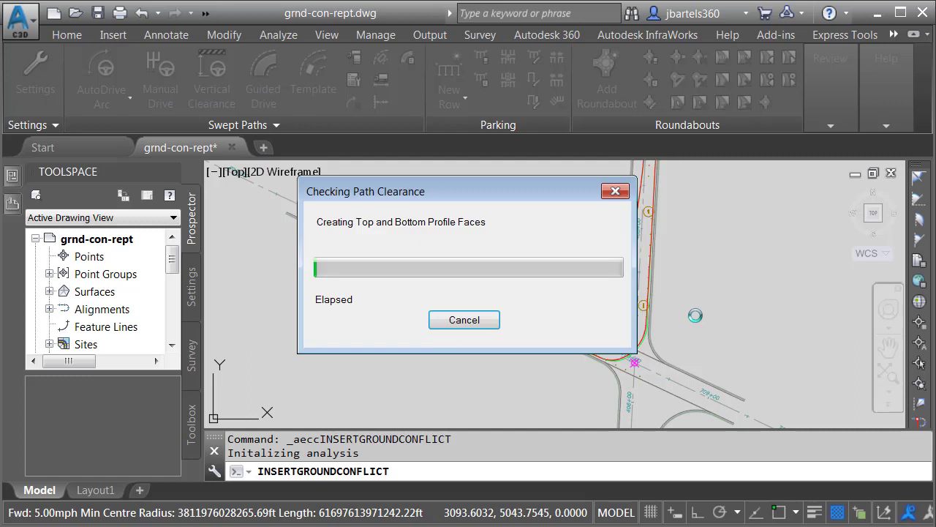
pyautogui.press('Escape')
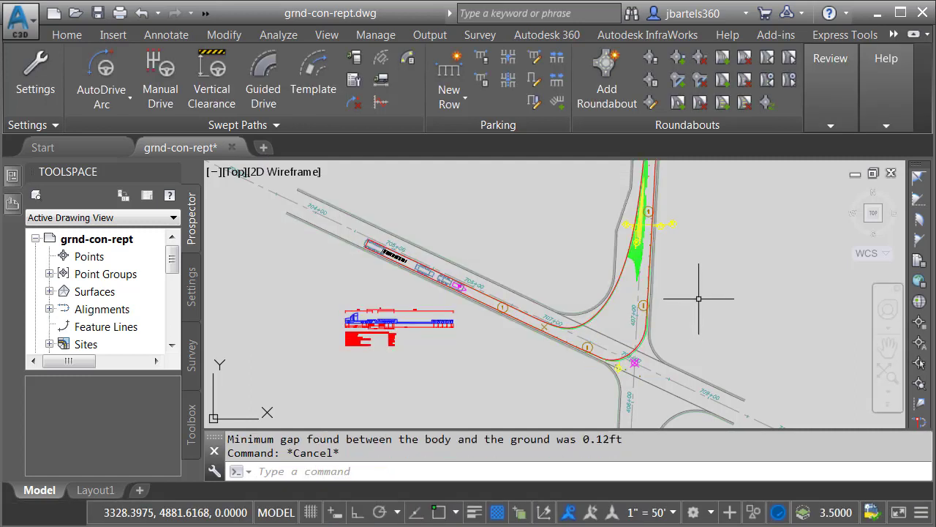
pyautogui.press('Escape')
pyautogui.moveTo(710, 265); pyautogui.dragTo(681, 324, button='middle')
pyautogui.scroll(3, 668, 285)
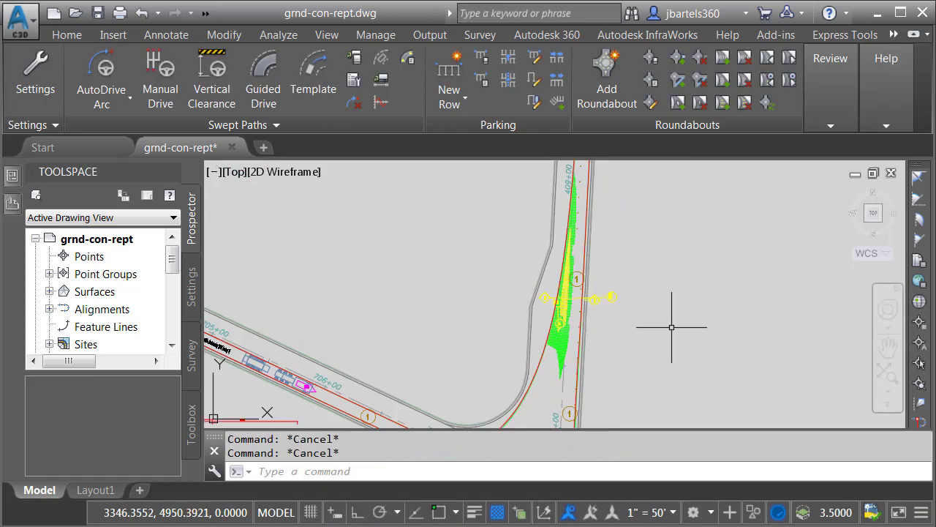
pyautogui.moveTo(648, 349)
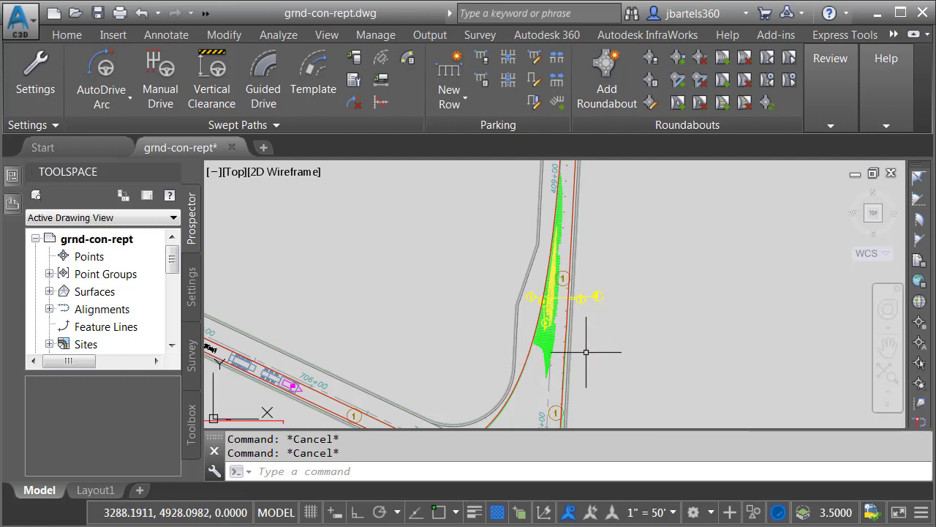
pyautogui.scroll(4, 611, 380)
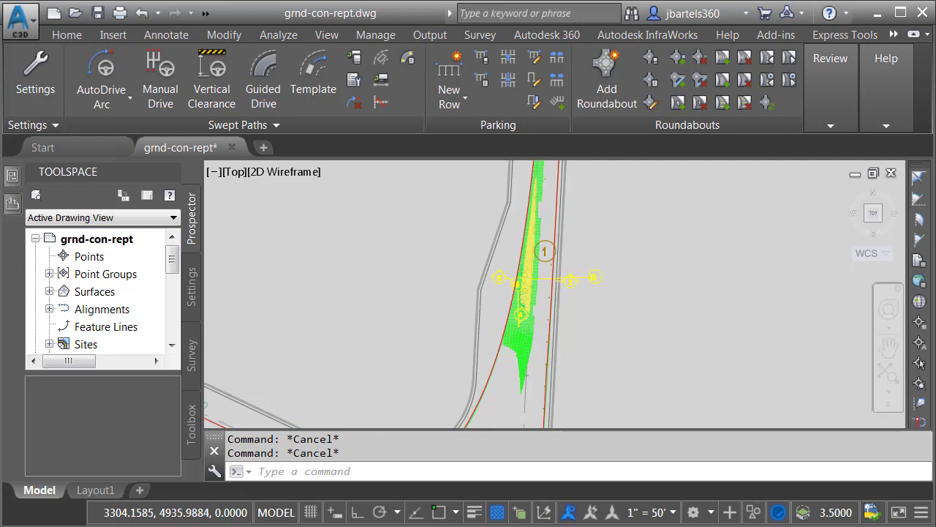
pyautogui.moveTo(600, 317); pyautogui.dragTo(614, 367, button='middle')
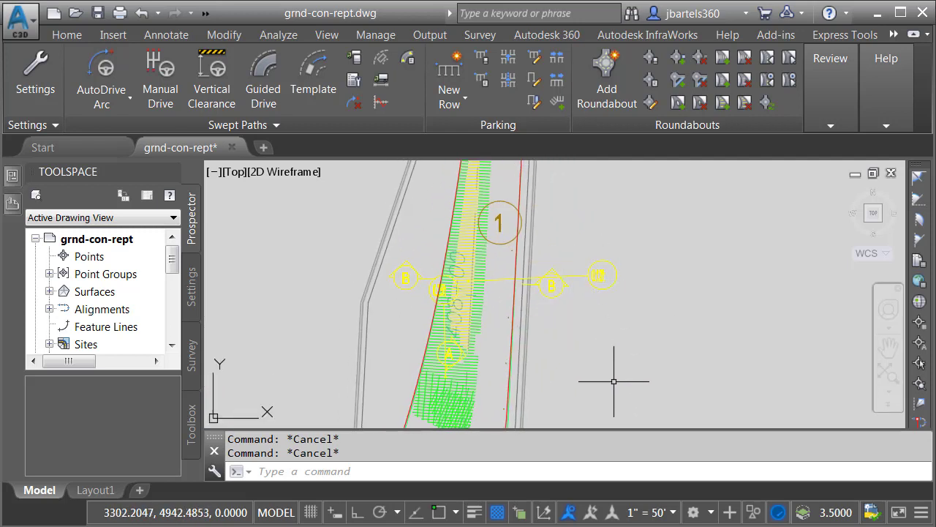
pyautogui.scroll(-3, 614, 371)
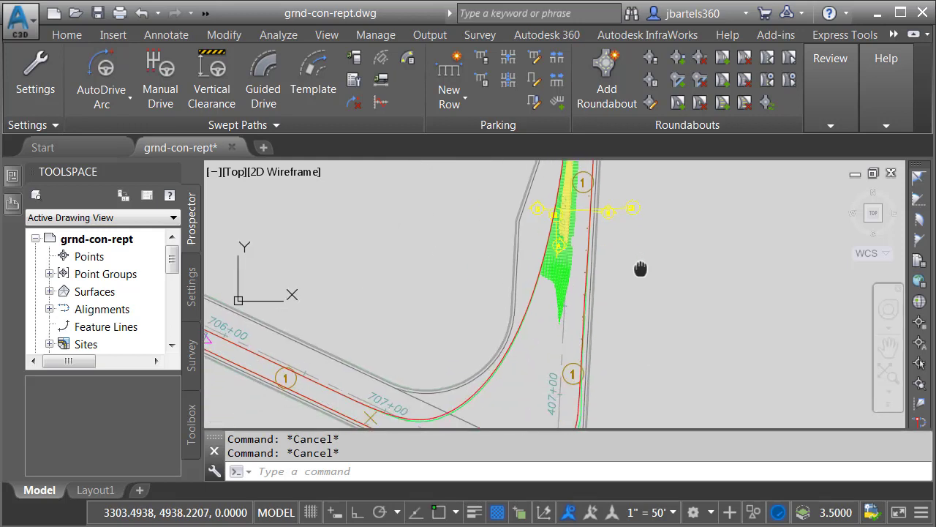
pyautogui.moveTo(526, 367); pyautogui.dragTo(544, 294, button='middle')
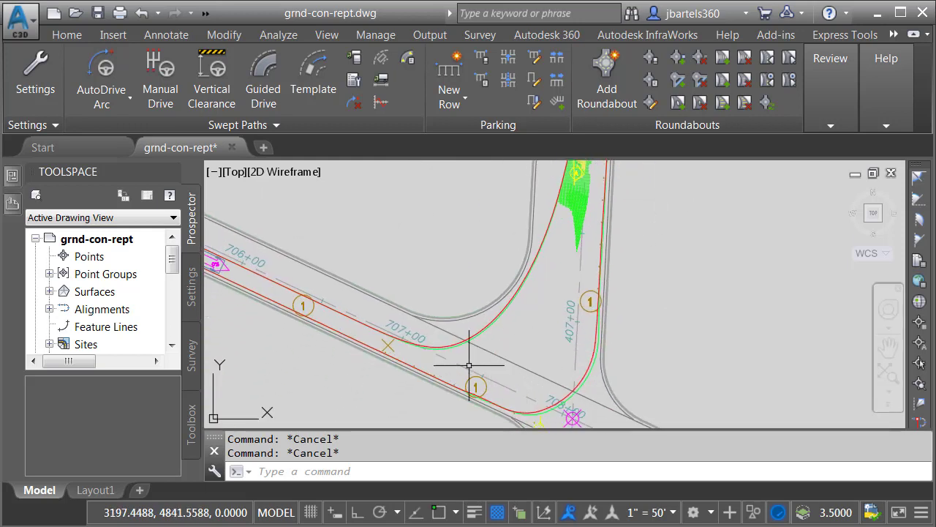
pyautogui.scroll(2, 635, 329)
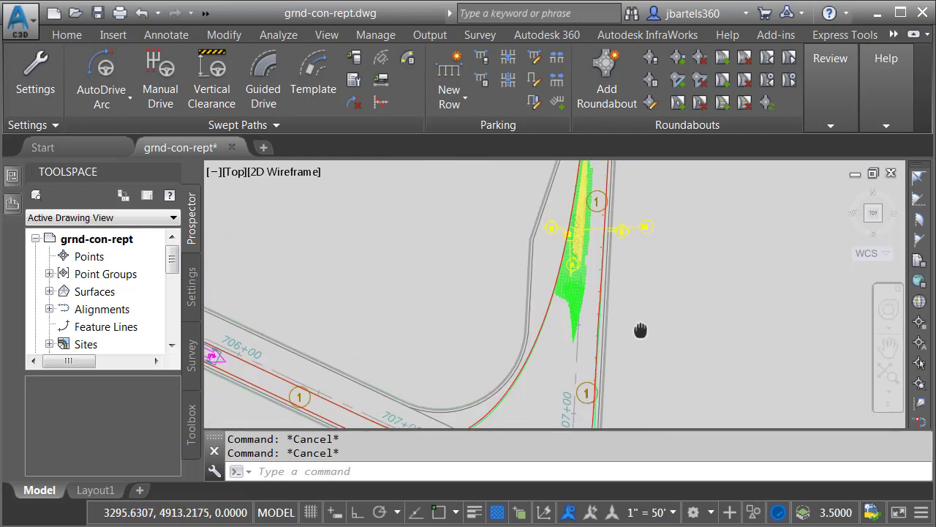
pyautogui.scroll(1, 534, 288)
pyautogui.scroll(1, 534, 288)
pyautogui.scroll(1, 532, 291)
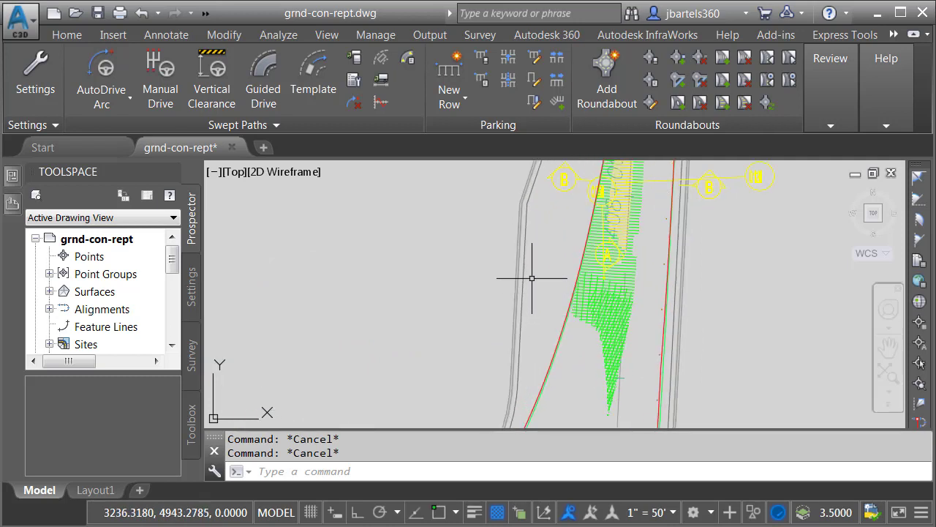
pyautogui.moveTo(529, 271)
pyautogui.mouseDown(button='middle')
pyautogui.moveTo(554, 233)
pyautogui.moveTo(533, 247)
pyautogui.mouseUp(button='middle')
pyautogui.scroll(2, 536, 242)
pyautogui.scroll(1, 533, 246)
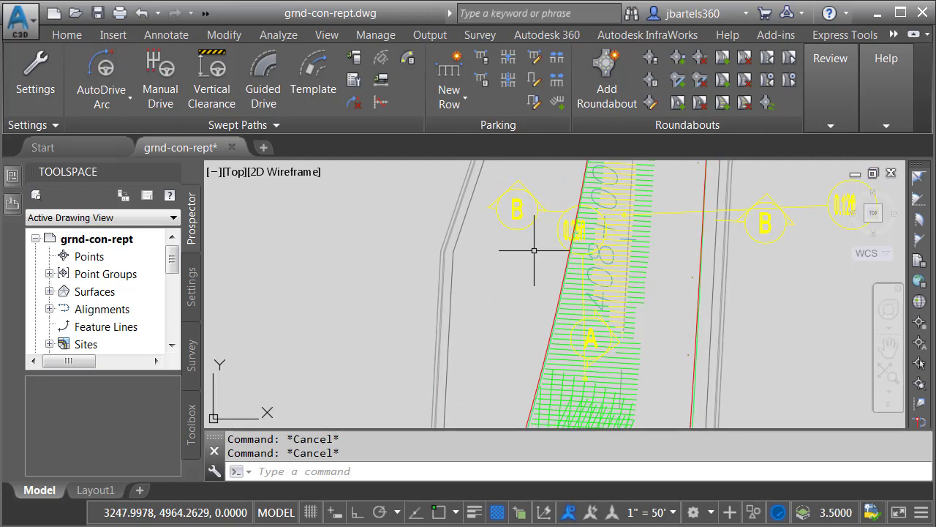
pyautogui.scroll(1, 534, 246)
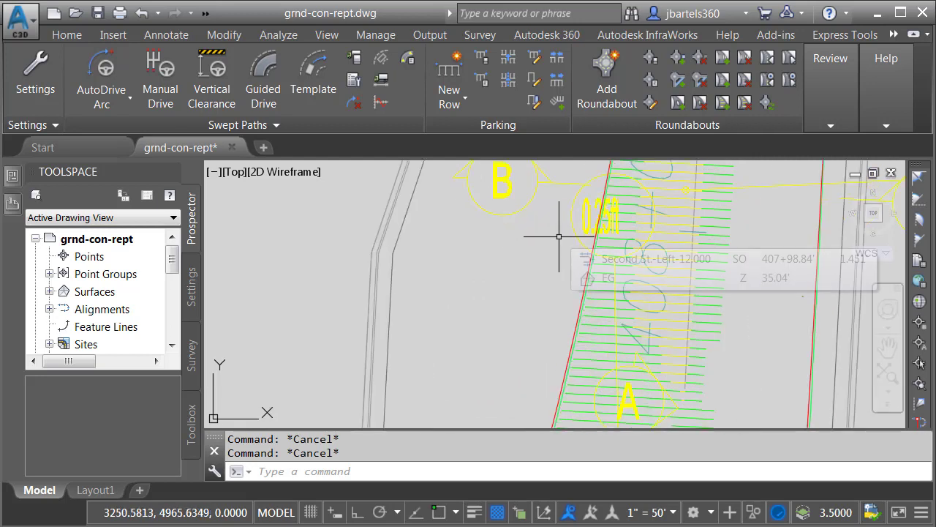
pyautogui.moveTo(771, 249); pyautogui.dragTo(672, 286, button='middle')
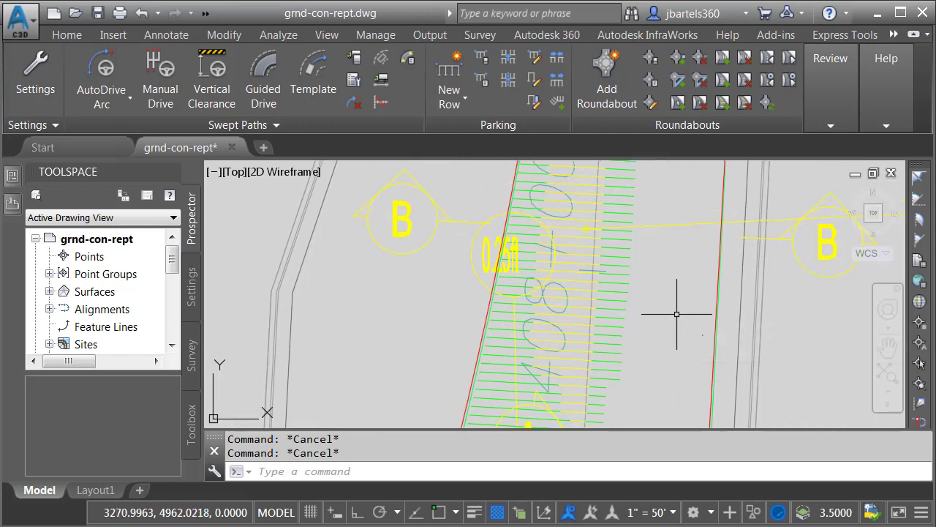
pyautogui.moveTo(790, 317)
pyautogui.mouseDown(button='middle')
pyautogui.moveTo(717, 343)
pyautogui.moveTo(614, 353)
pyautogui.mouseUp(button='middle')
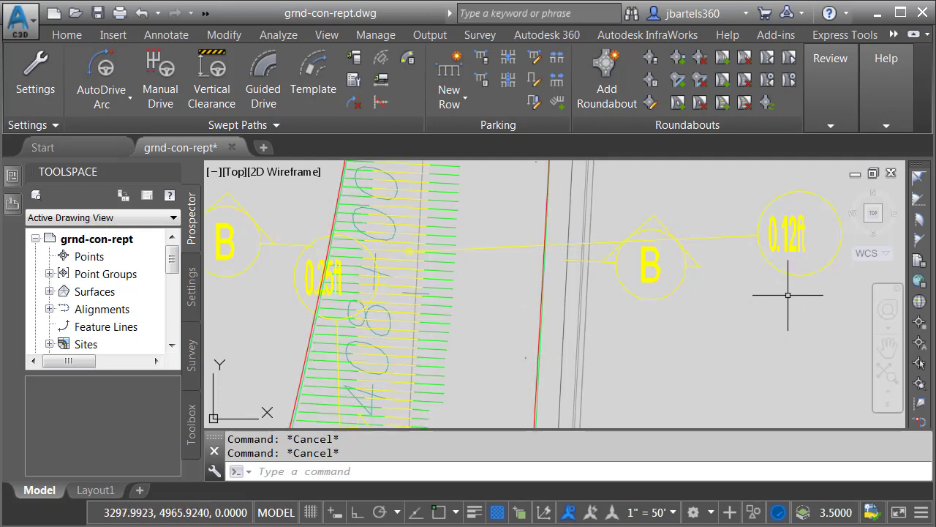
pyautogui.scroll(-5, 749, 332)
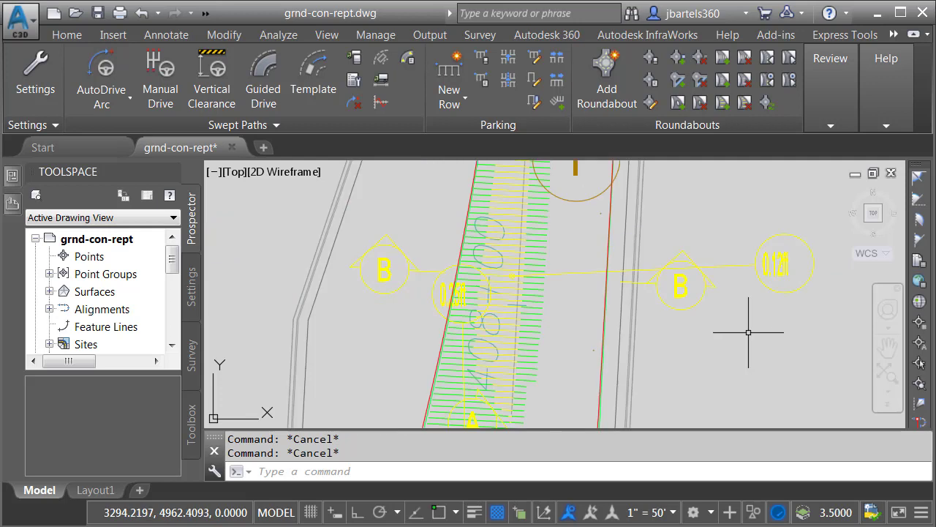
pyautogui.moveTo(773, 361); pyautogui.dragTo(668, 338, button='middle')
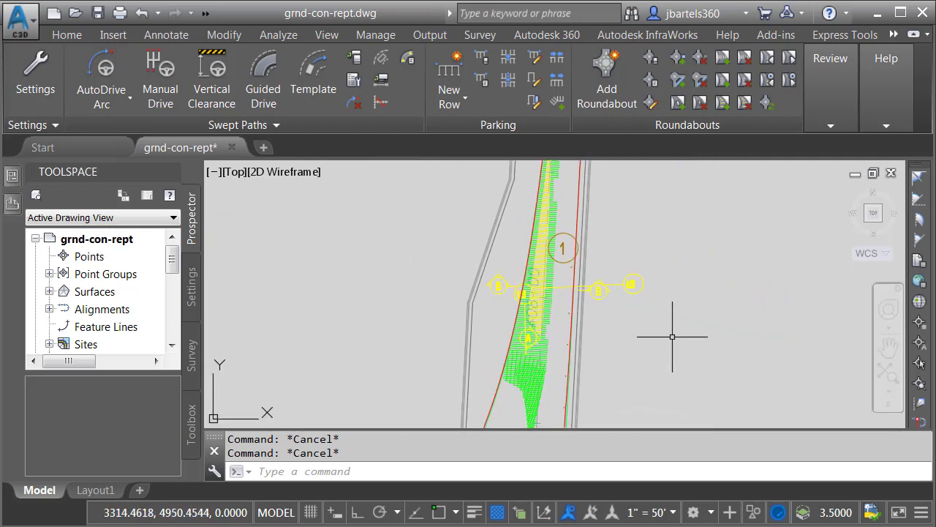
pyautogui.moveTo(672, 336)
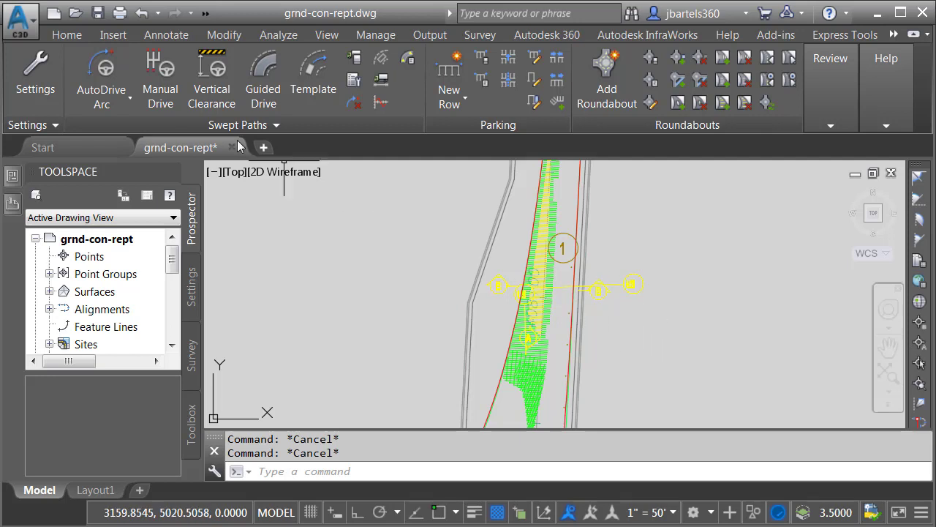
# Check the Home tab layer list, then zoom in on the six-band clearance colour legend
pyautogui.click(74, 36)
pyautogui.click(708, 126)
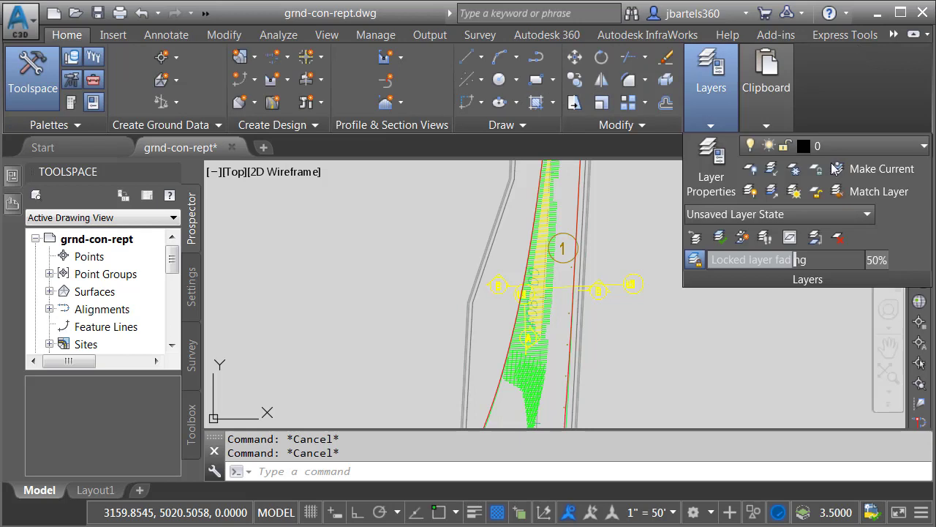
pyautogui.click(834, 149)
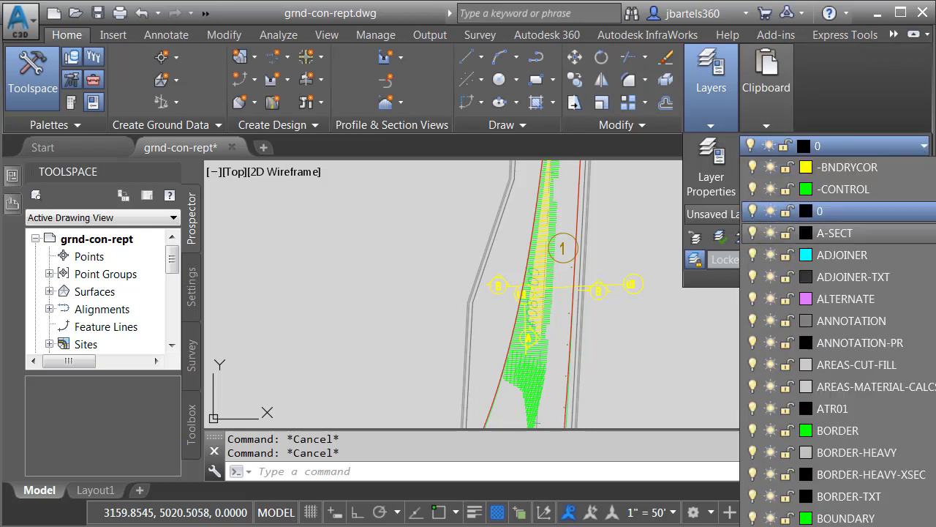
pyautogui.press('Escape')
pyautogui.press('Escape')
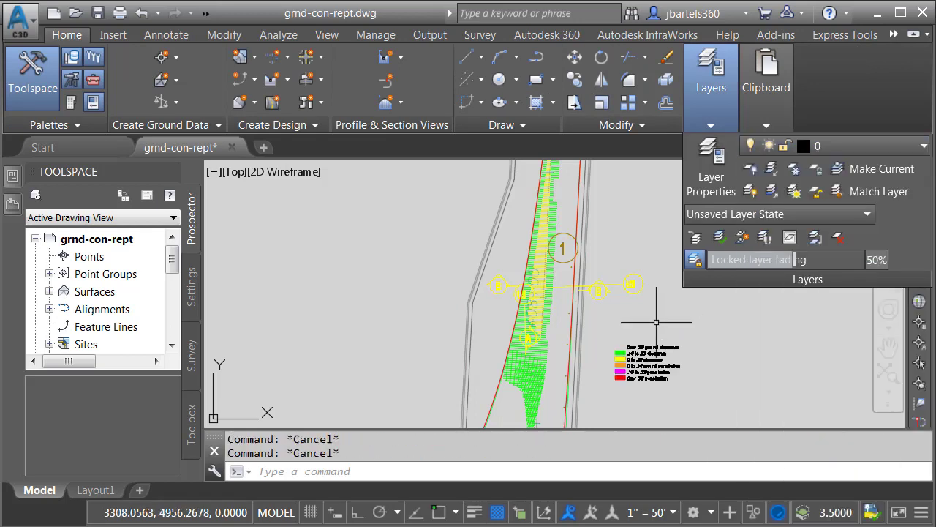
pyautogui.scroll(4, 626, 372)
pyautogui.scroll(5, 592, 376)
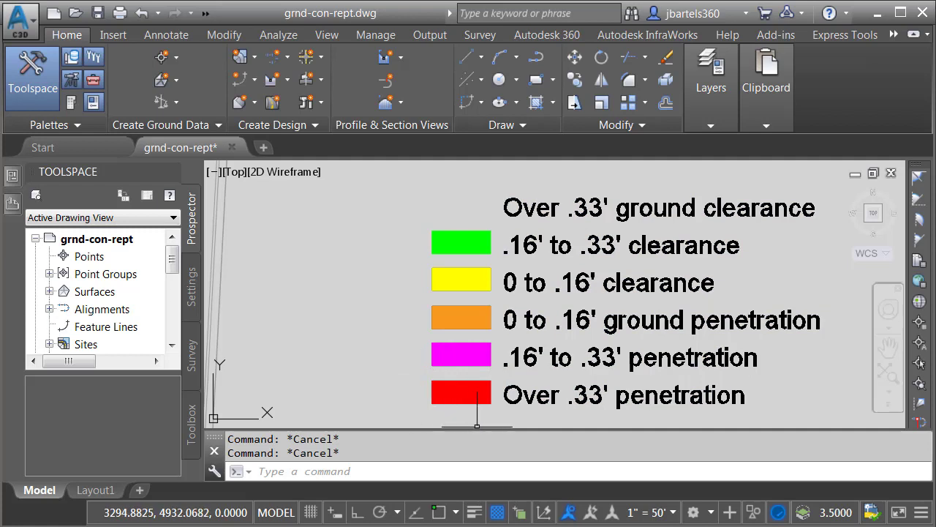
pyautogui.scroll(-6, 376, 315)
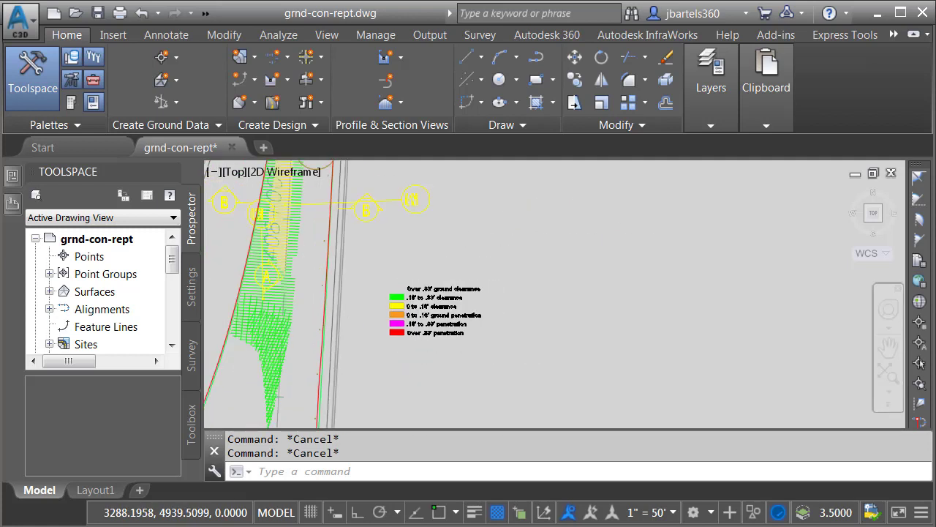
pyautogui.scroll(-3, 410, 292)
pyautogui.moveTo(424, 338)
pyautogui.mouseDown(button='middle')
pyautogui.moveTo(636, 308)
pyautogui.moveTo(666, 312)
pyautogui.mouseUp(button='middle')
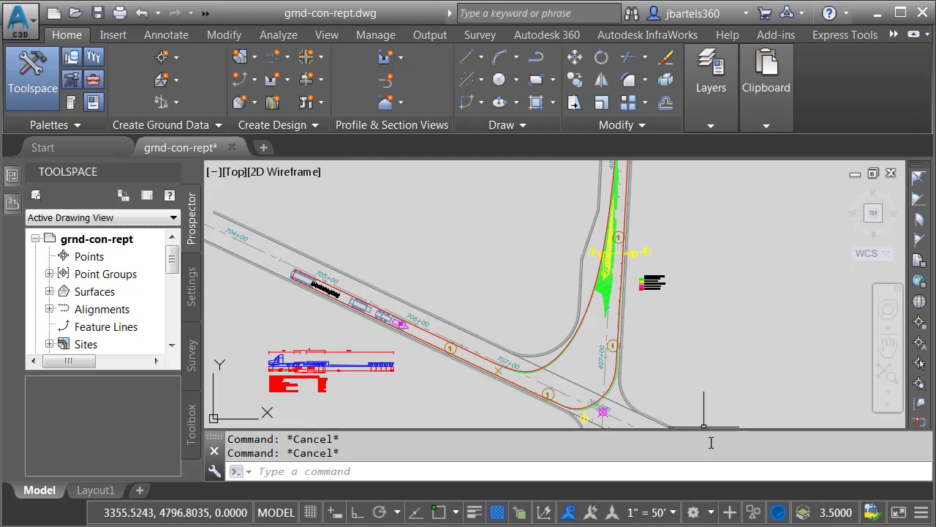